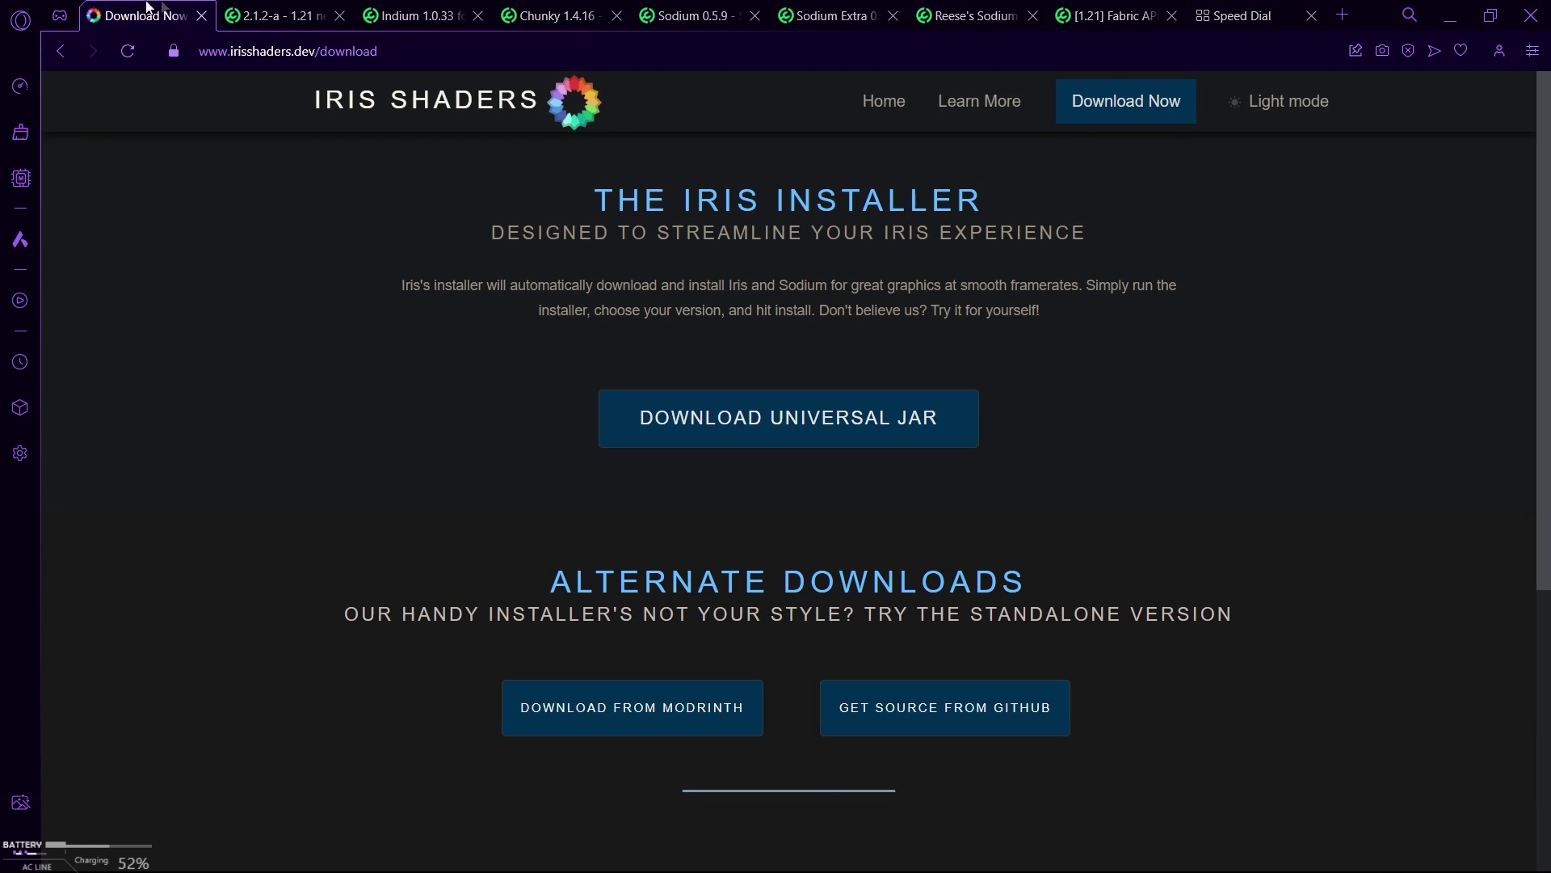
# Cycle through the Indium, Chunky, Sodium and Fabric API tabs, returning to Distant Horizons 2.1.2-a
pyautogui.click(309, 12)
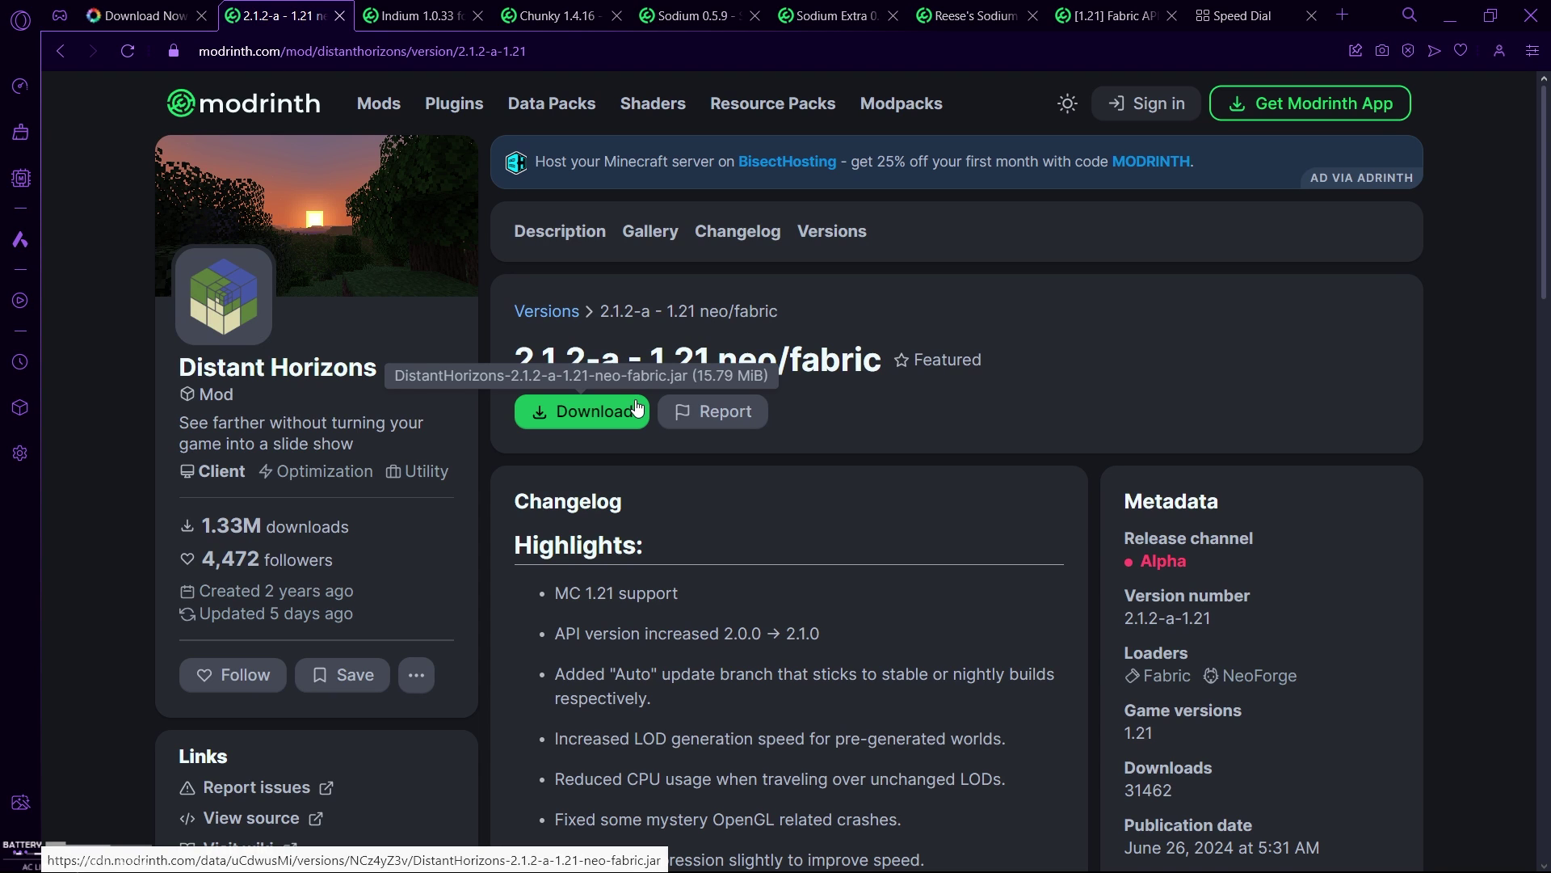
pyautogui.click(434, 9)
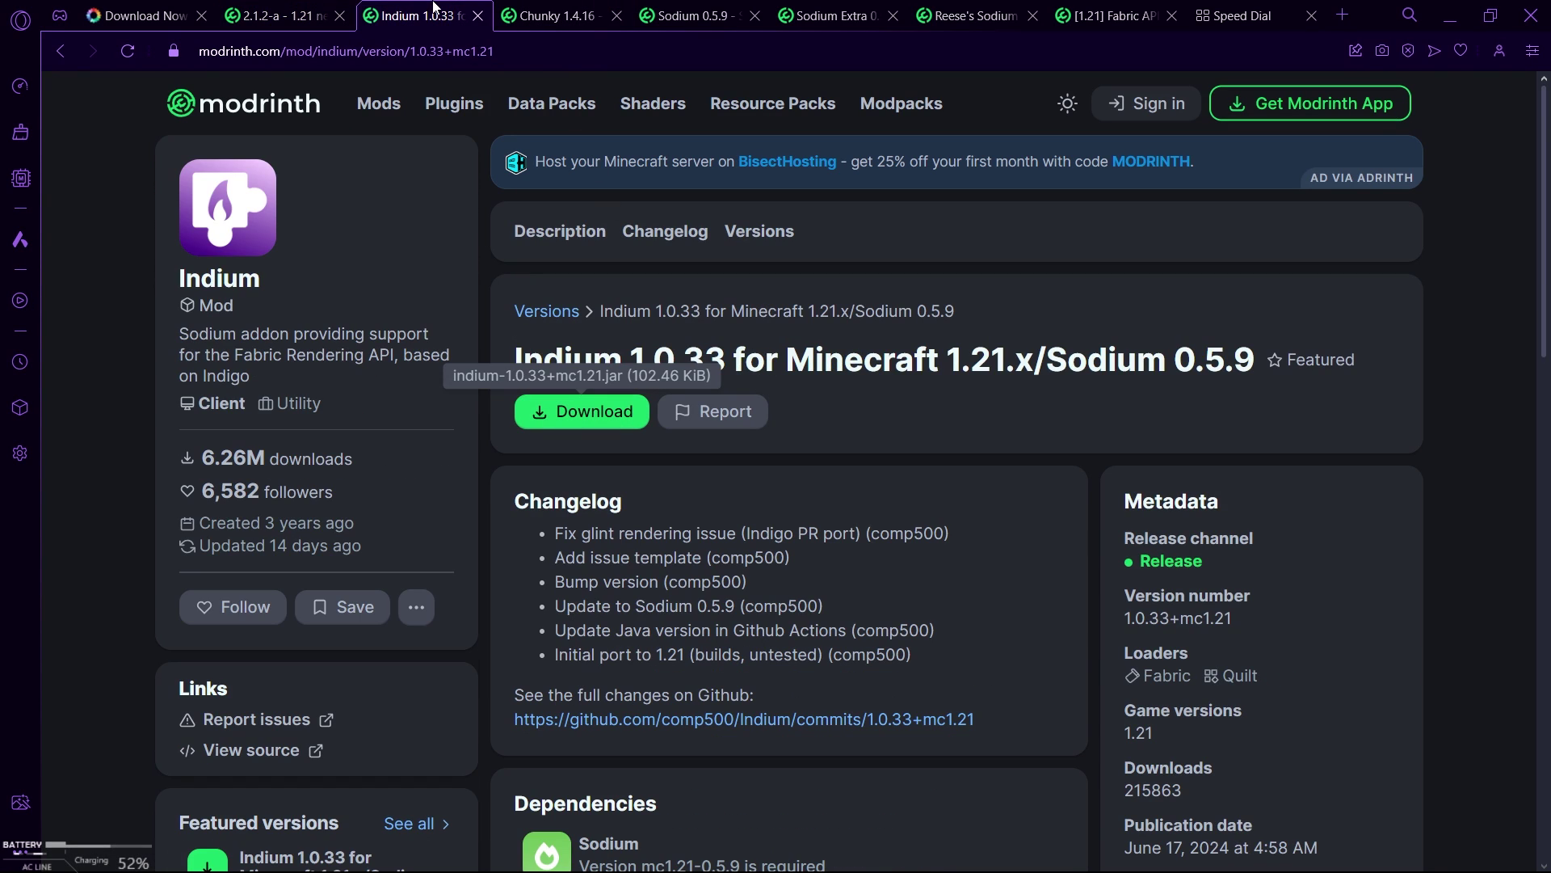
pyautogui.click(558, 12)
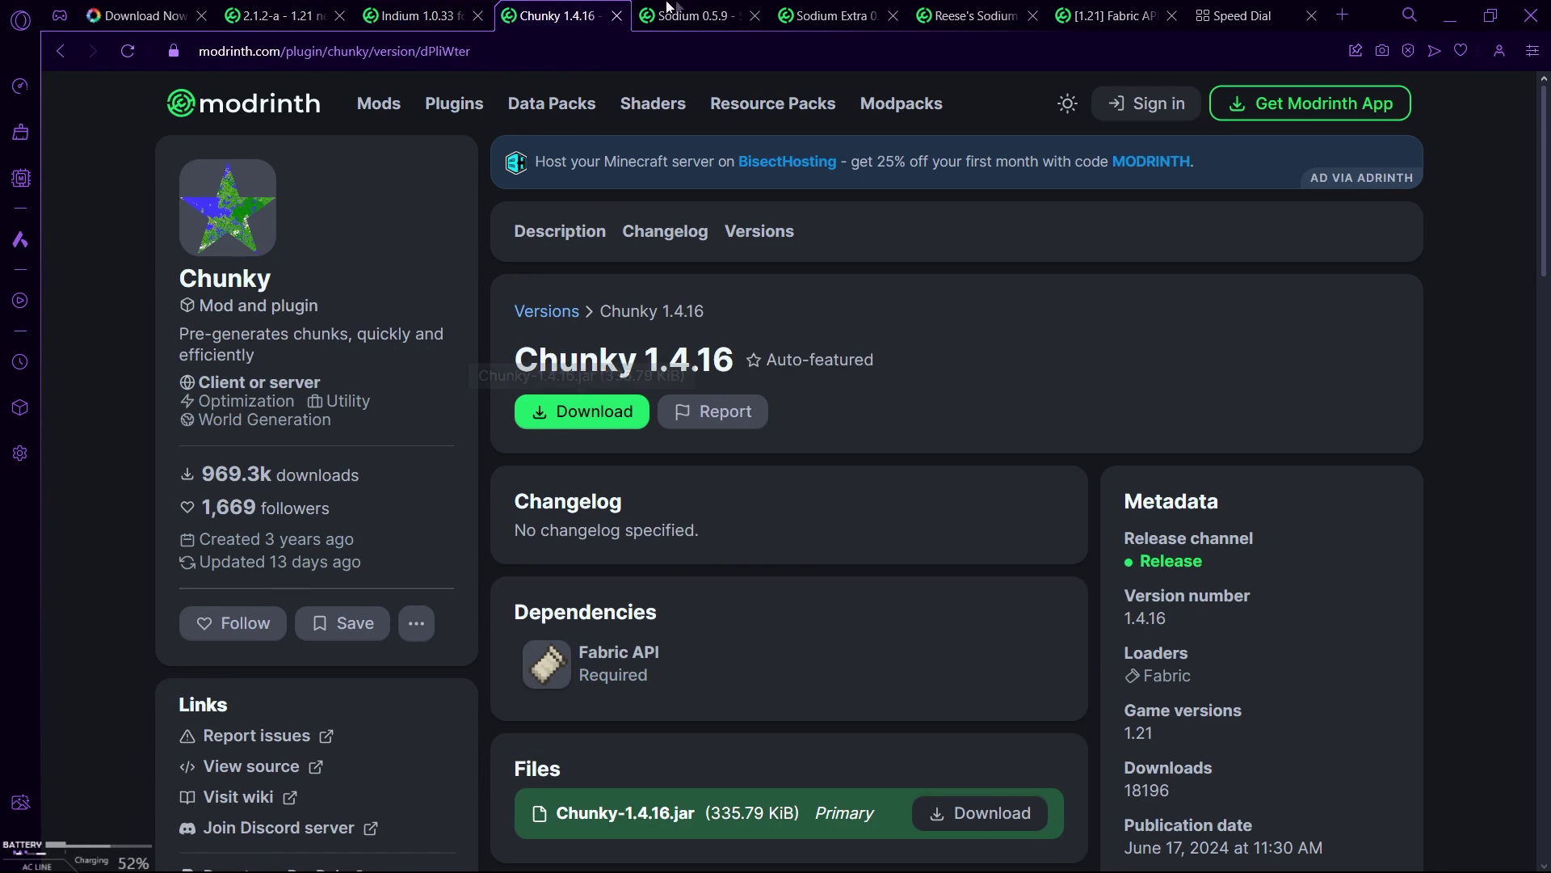
pyautogui.click(833, 12)
pyautogui.click(695, 12)
pyautogui.click(929, 8)
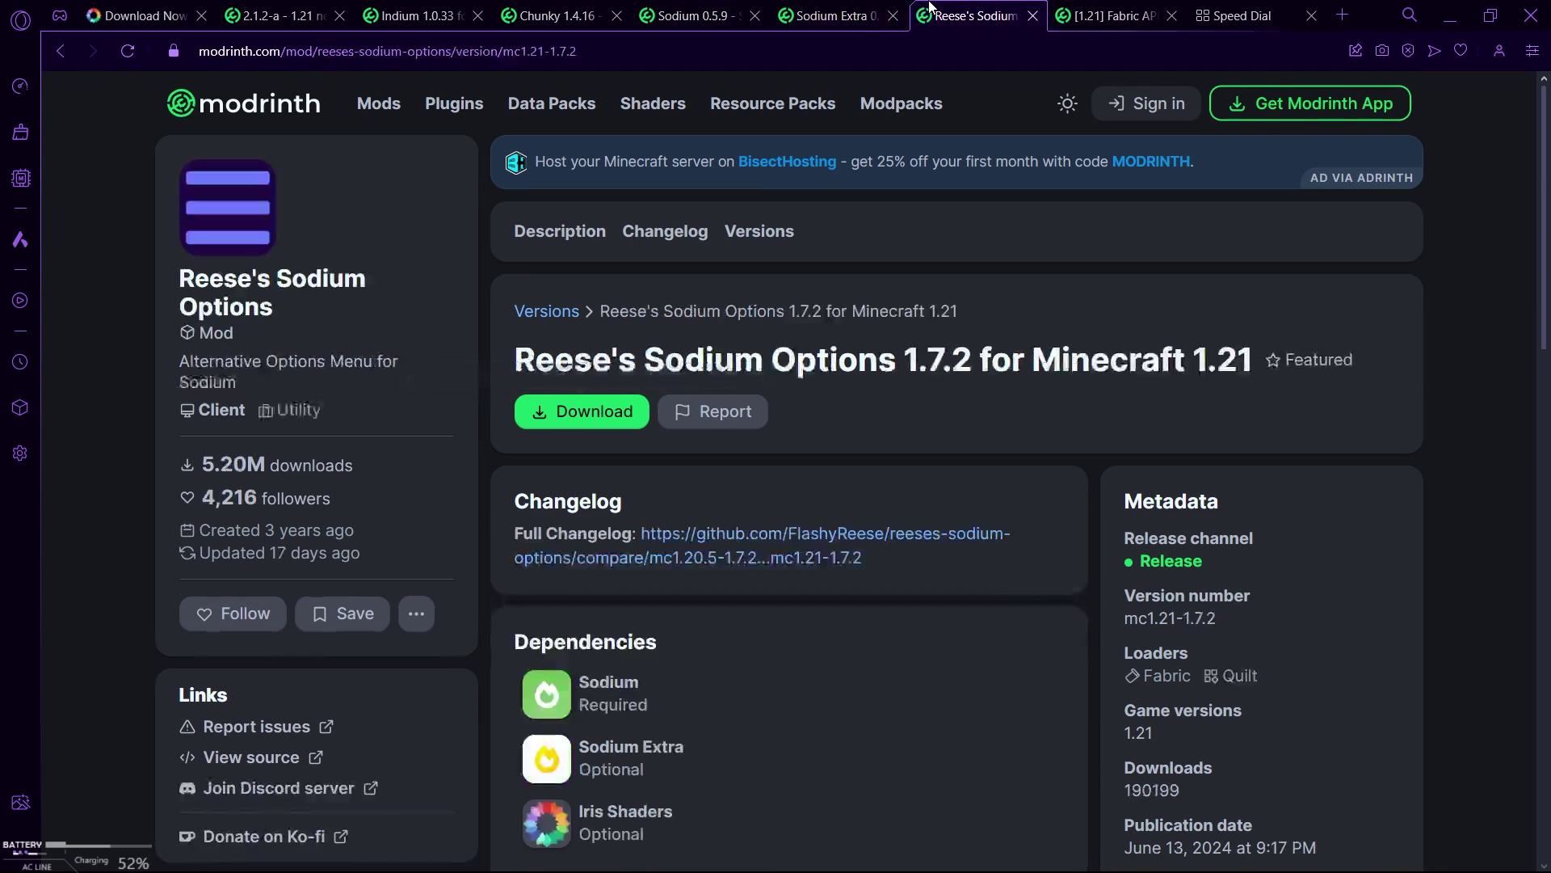
pyautogui.click(1083, 8)
pyautogui.click(153, 15)
pyautogui.click(238, 17)
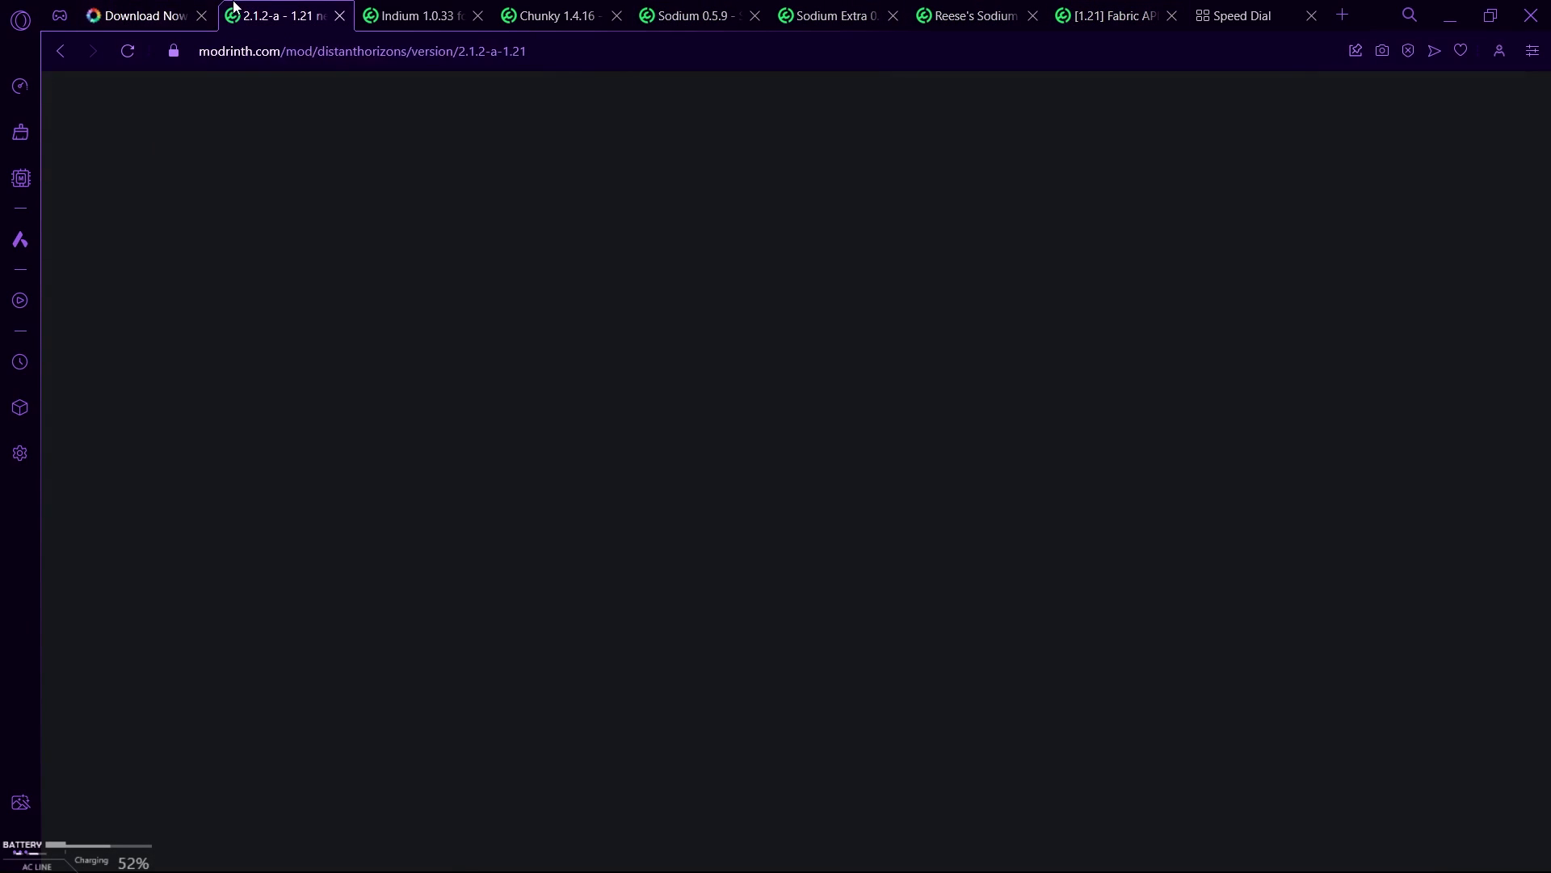
# Download the Distant Horizons 2.1.2-a jar and save it to the SUBSCRIBE folder
pyautogui.click(141, 15)
pyautogui.click(275, 15)
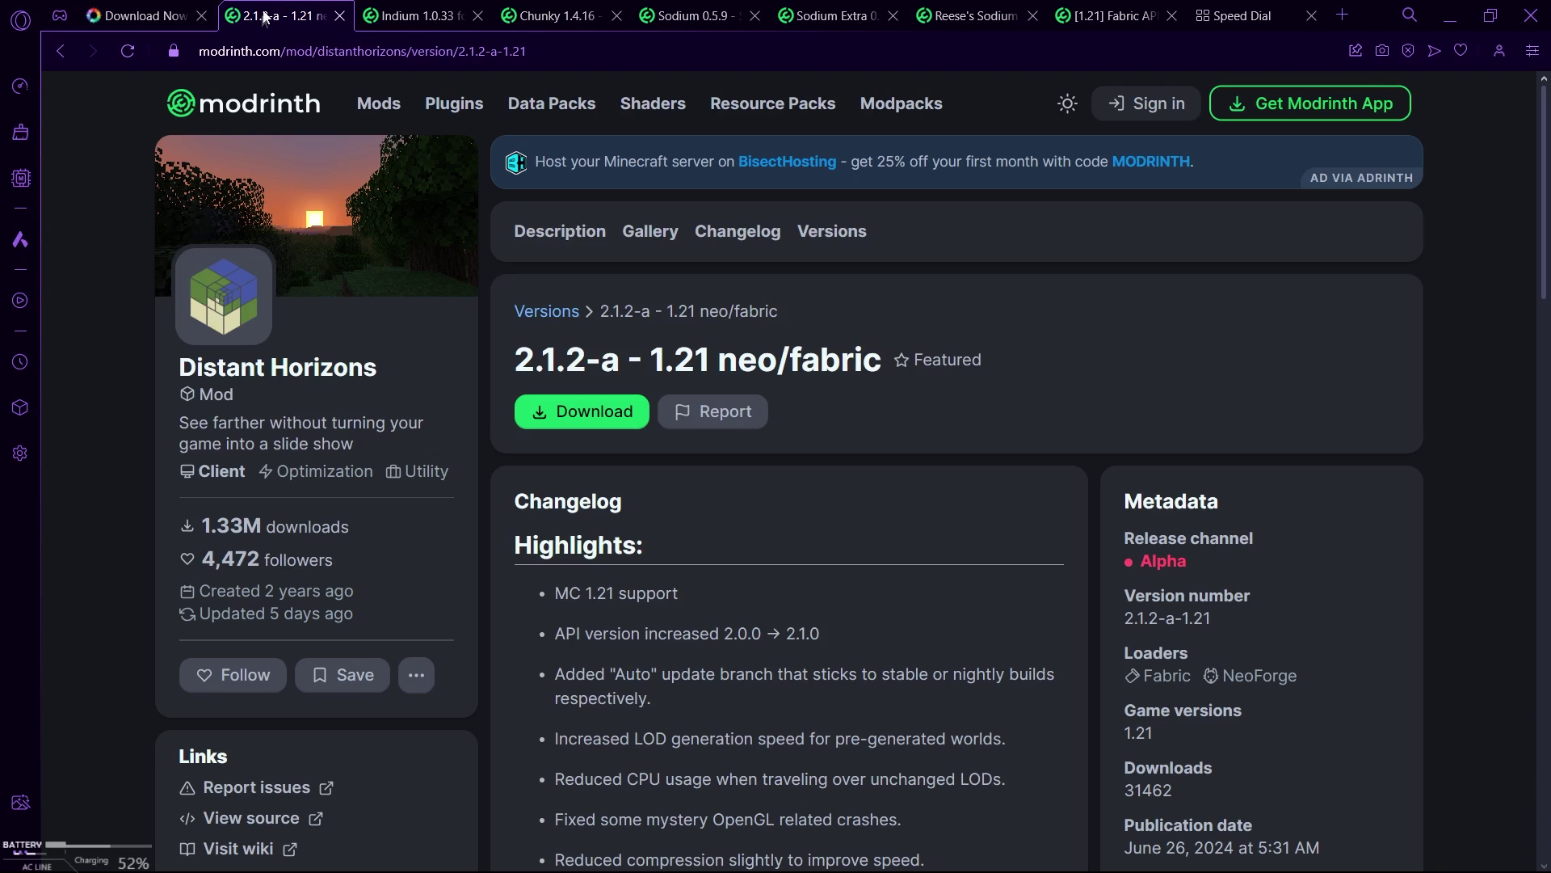
pyautogui.click(585, 413)
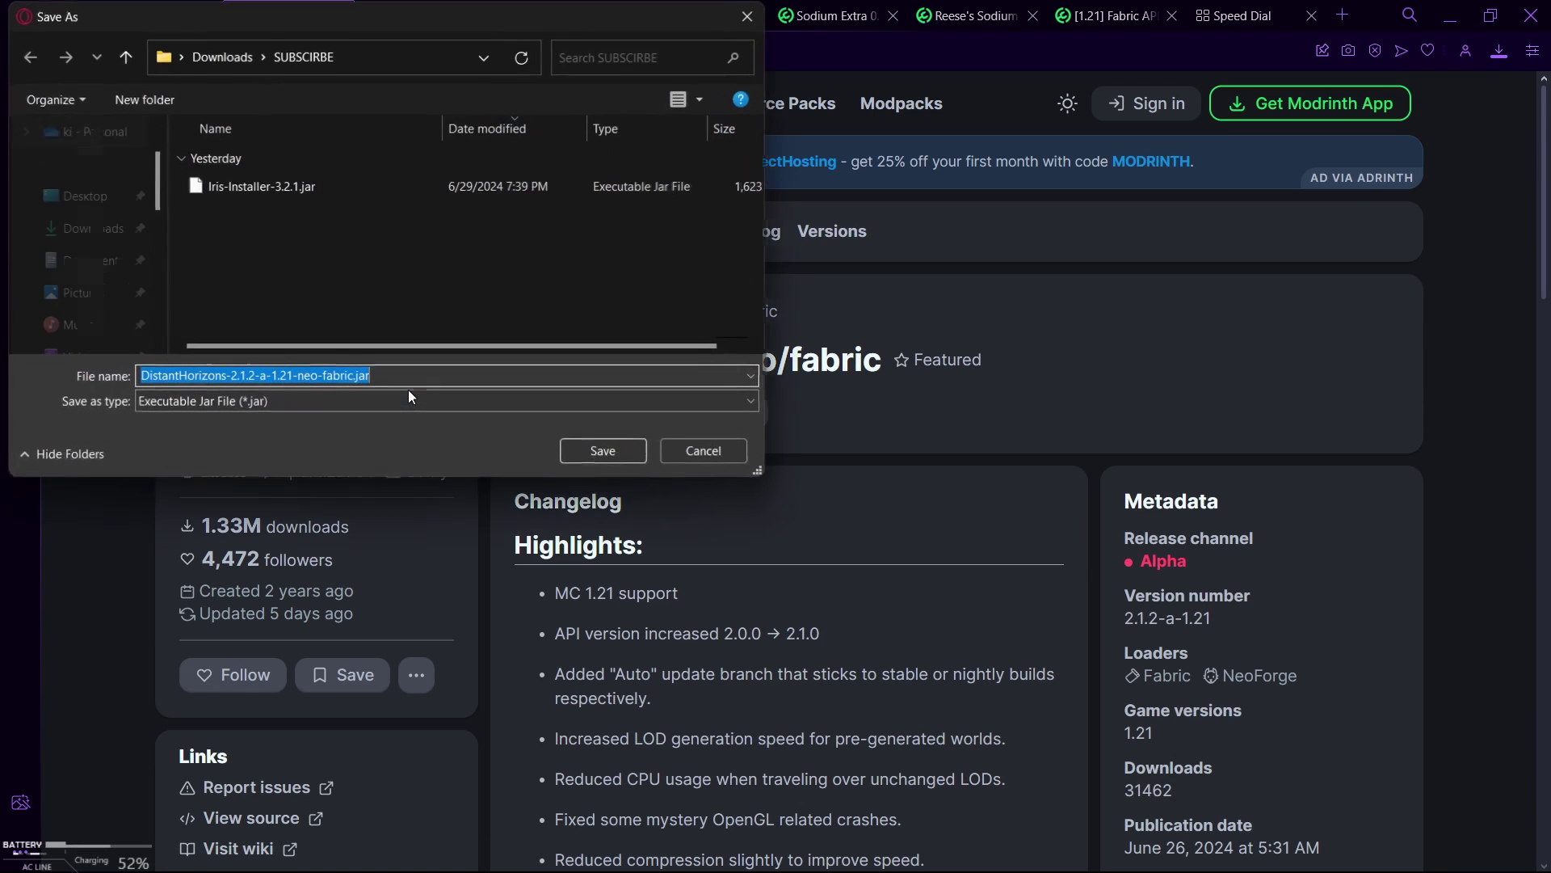
pyautogui.click(604, 452)
# Download and save the Chunky 1.4.16 jar
pyautogui.click(416, 15)
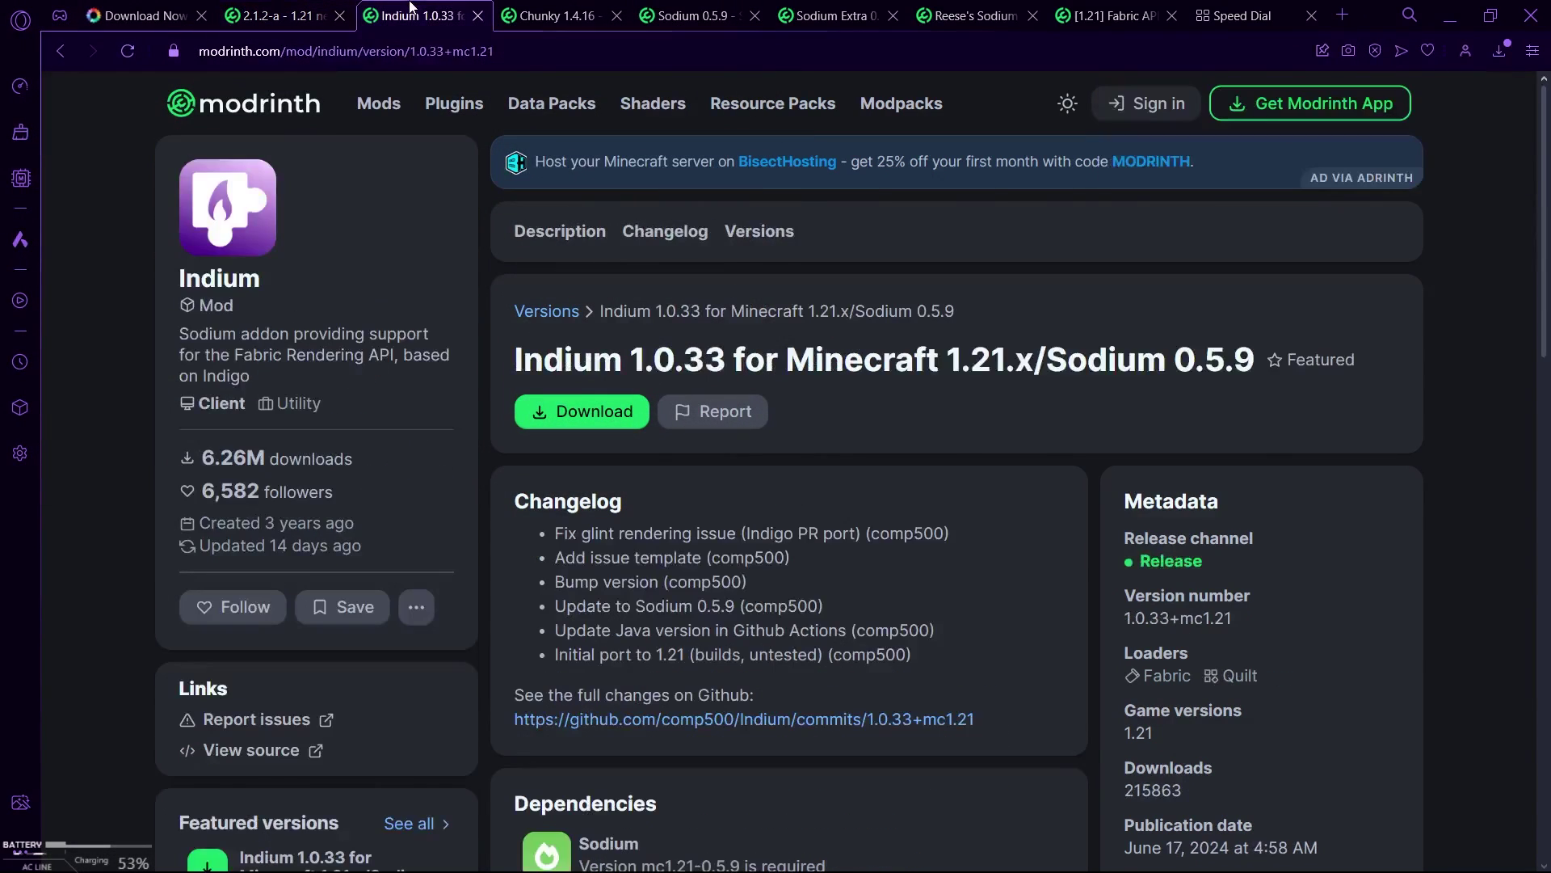
pyautogui.click(142, 16)
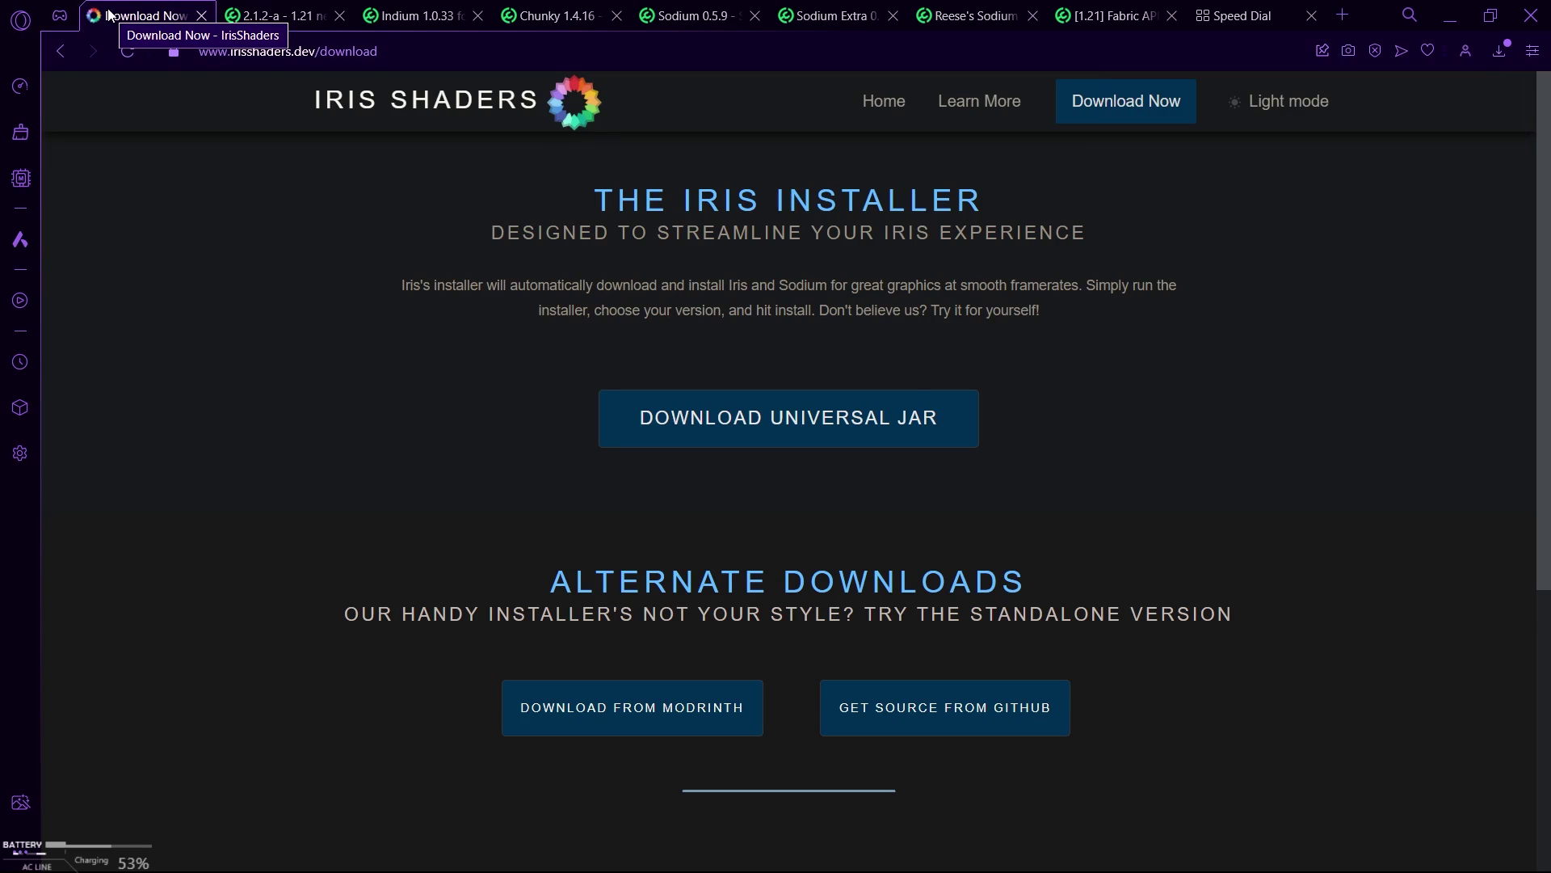
pyautogui.click(479, 16)
pyautogui.click(428, 15)
pyautogui.click(582, 411)
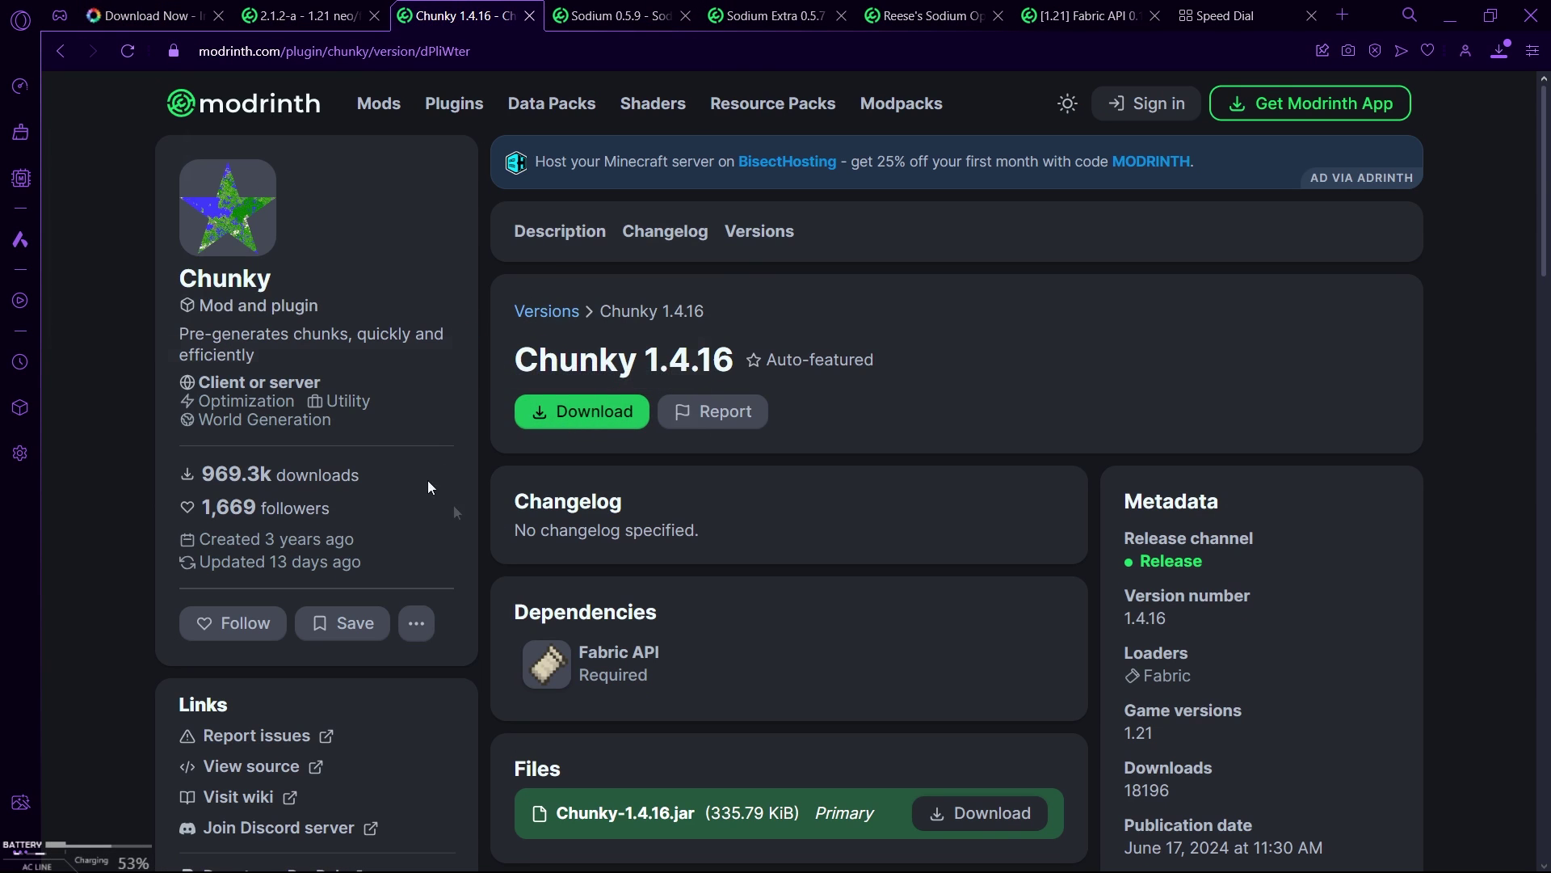
pyautogui.click(602, 454)
# Check the browser's downloads list showing all seven mod jars complete
pyautogui.hotkey('ctrl', 'Tab')
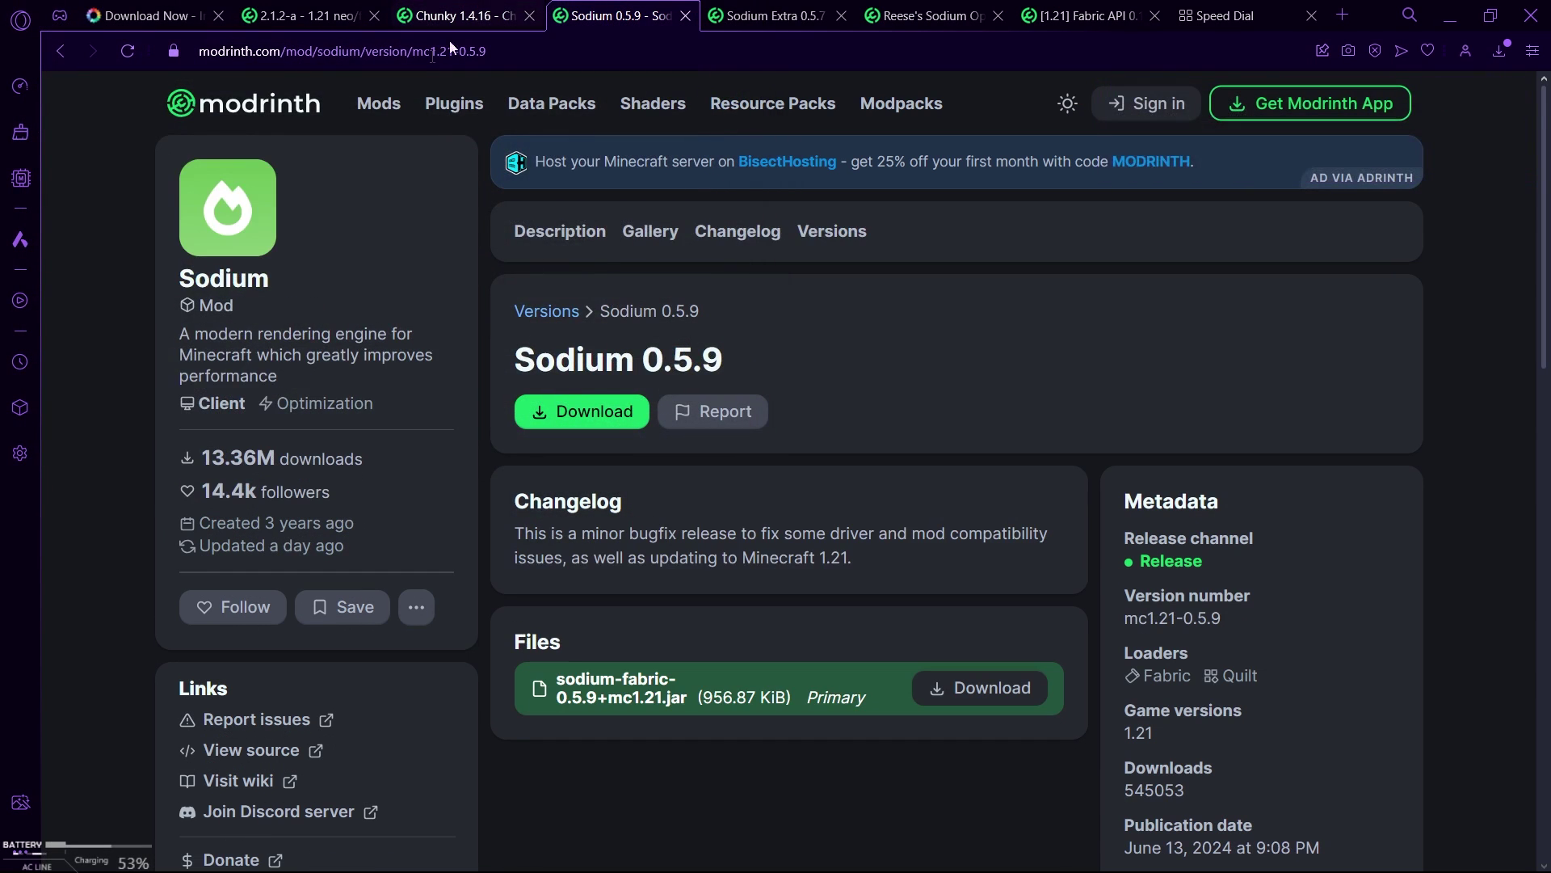
pyautogui.hotkey('ctrl', 'Tab')
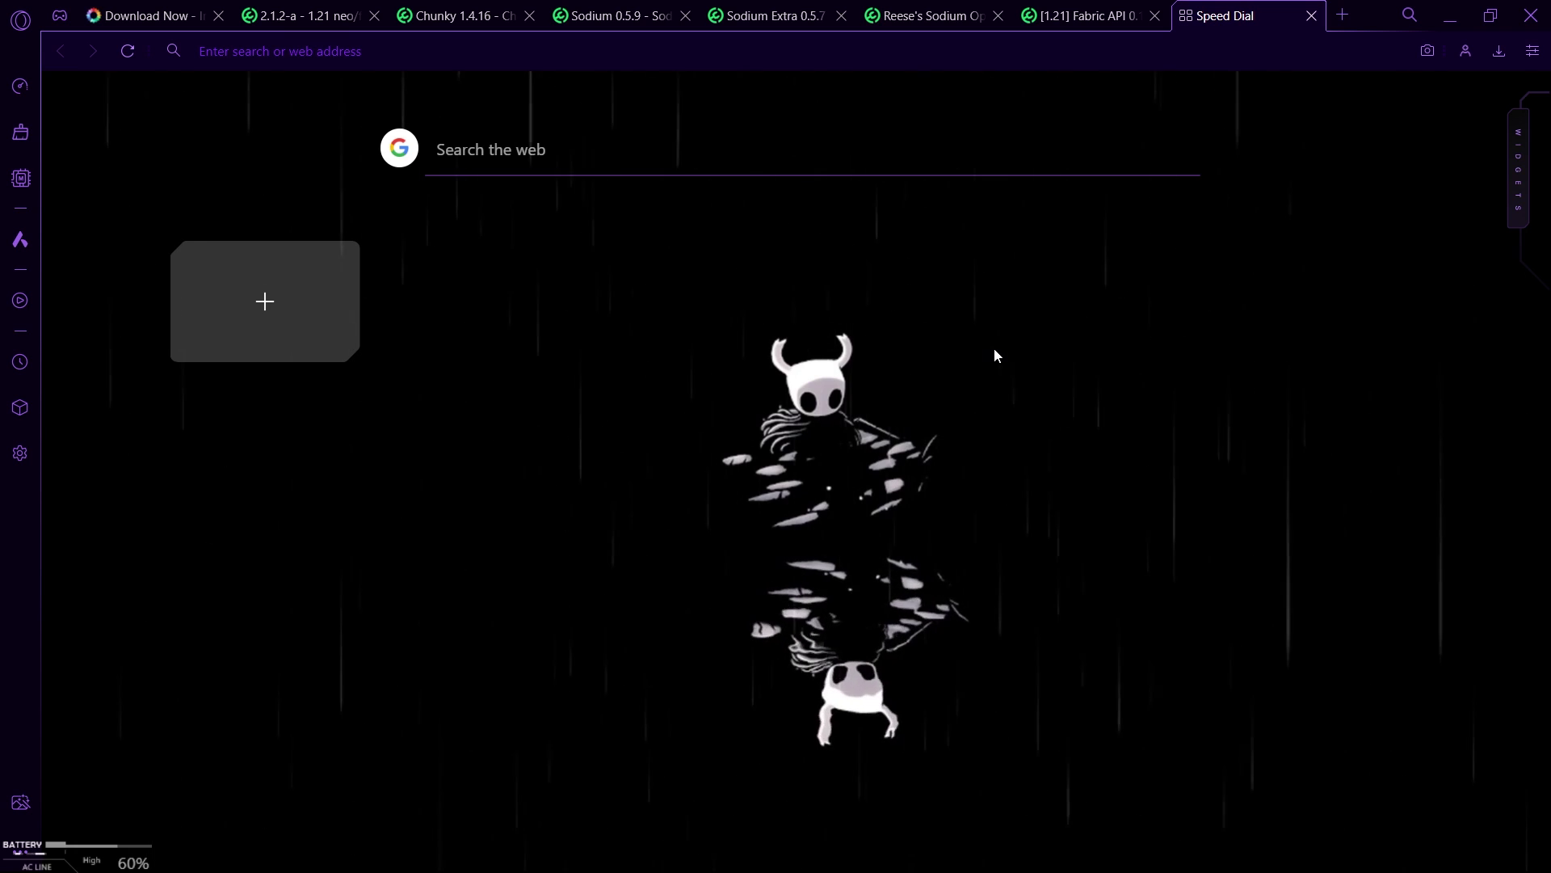
pyautogui.click(1499, 52)
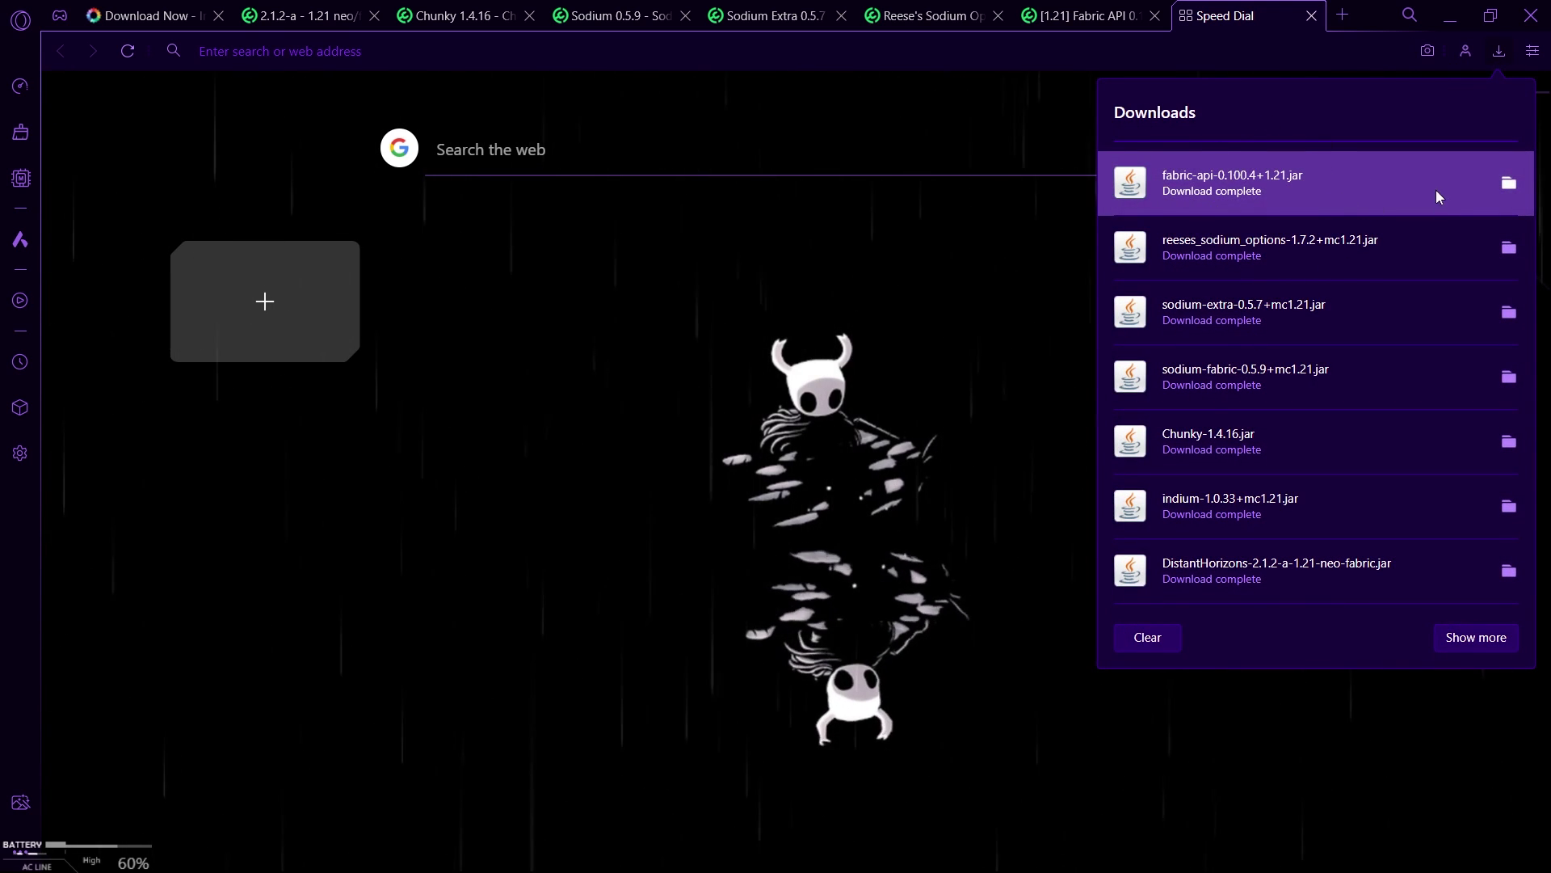
# Run Iris-Installer-3.2.1.jar and install Iris + Fabric for Minecraft 1.21 into .minecraft
pyautogui.click(1509, 182)
pyautogui.doubleClick(255, 475)
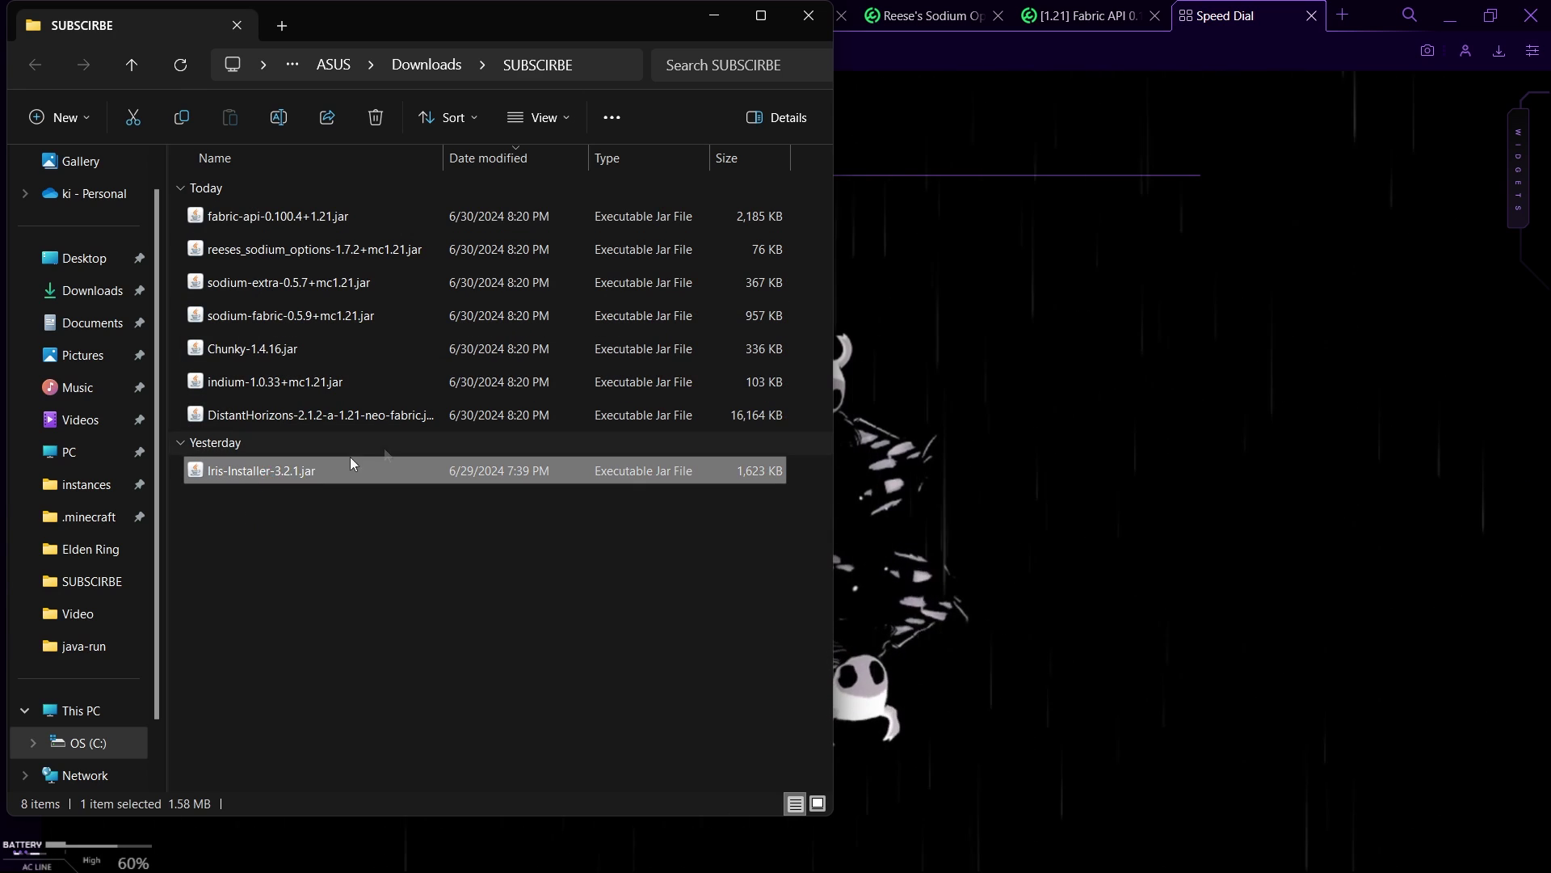
pyautogui.click(733, 371)
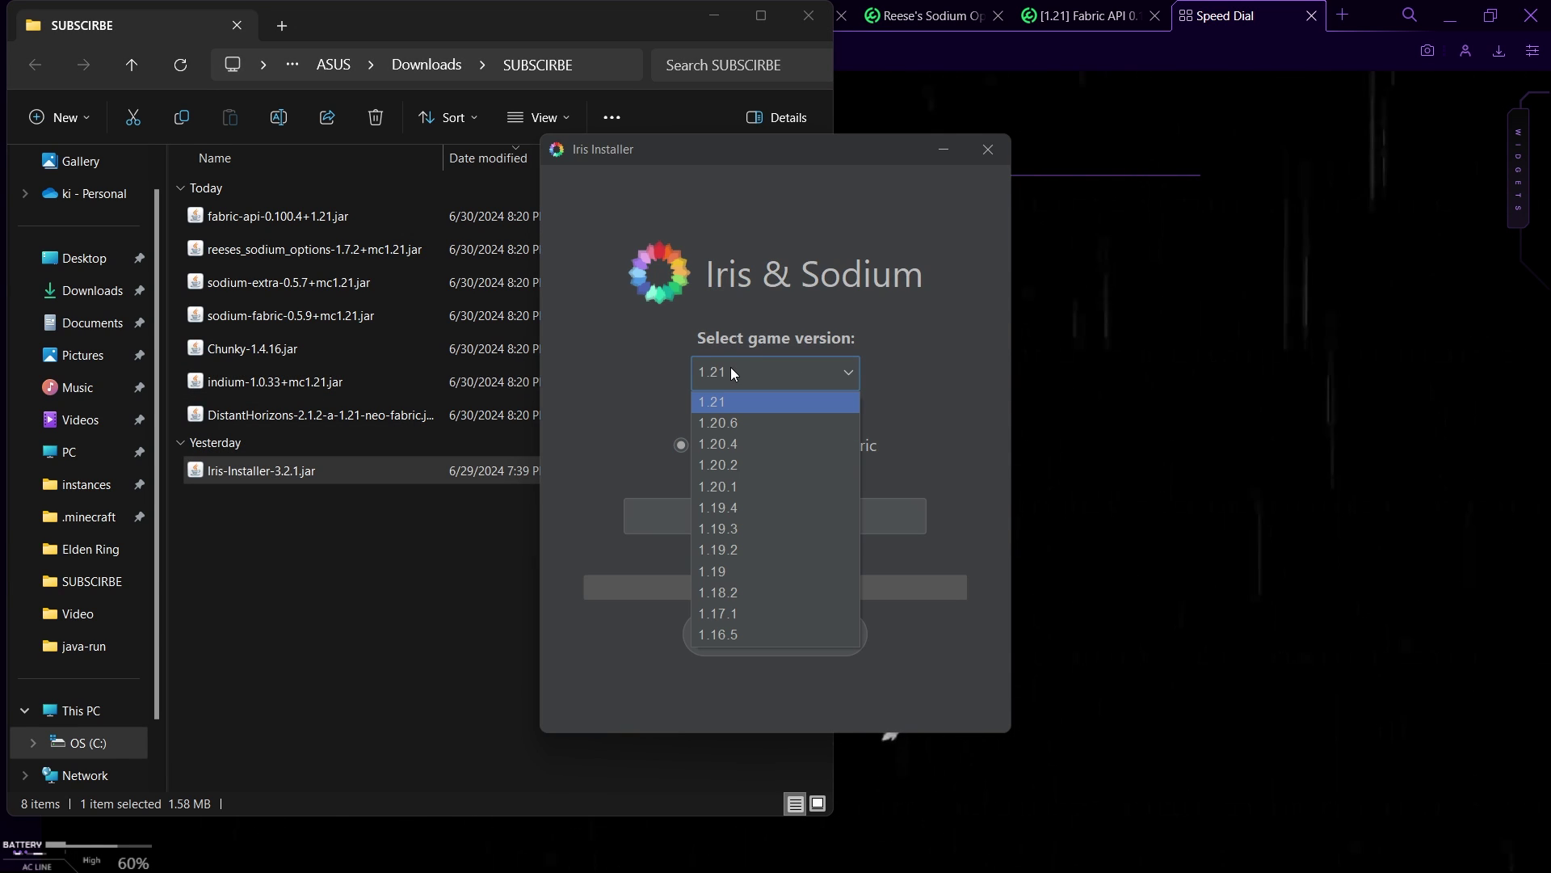
pyautogui.click(625, 345)
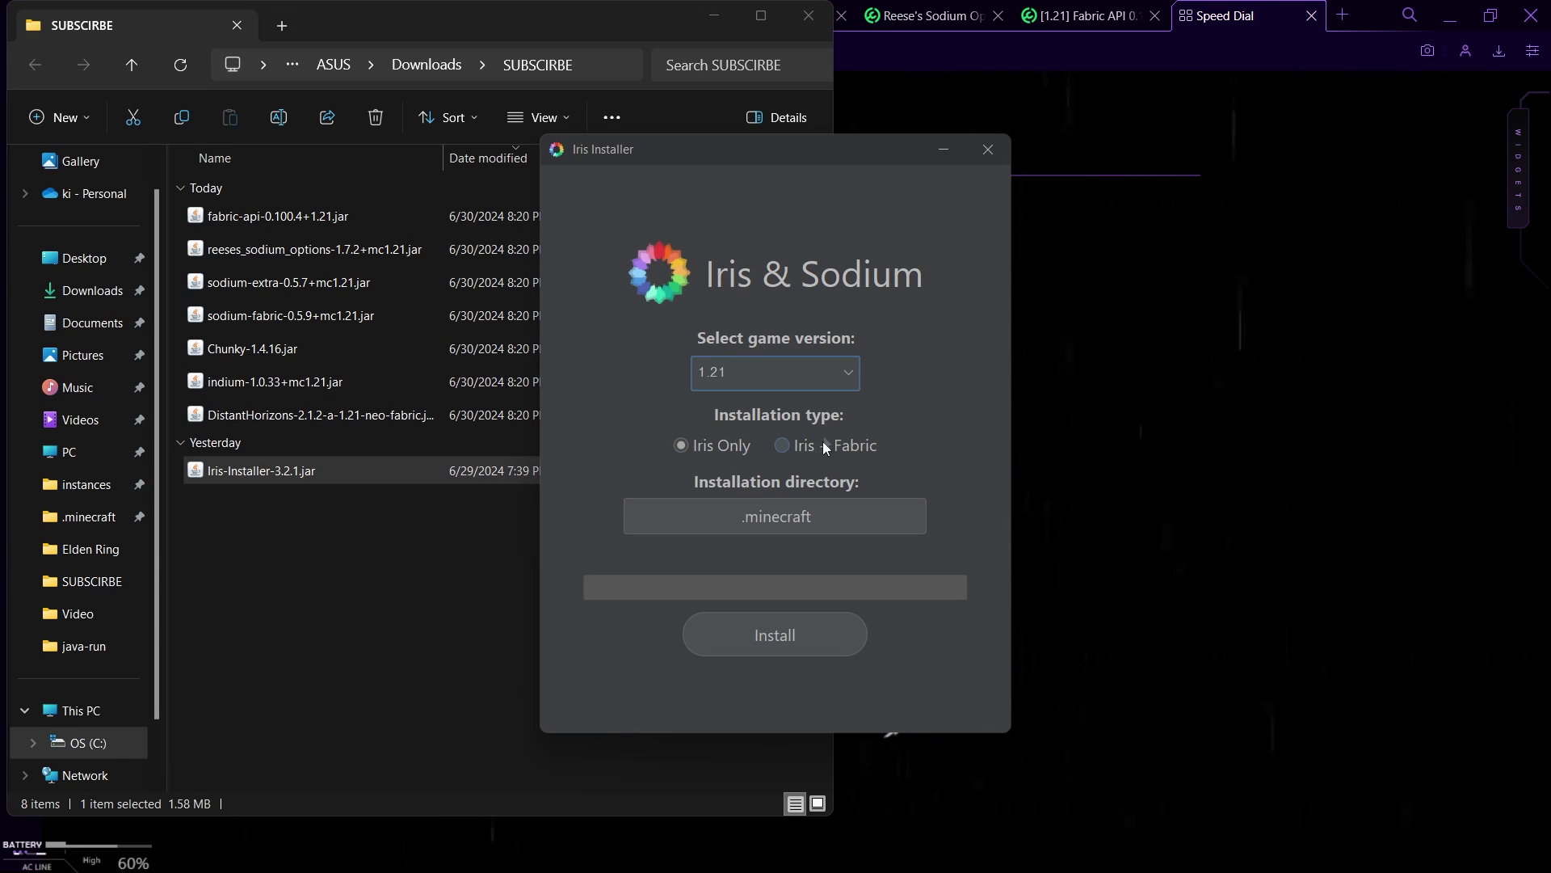
pyautogui.click(782, 445)
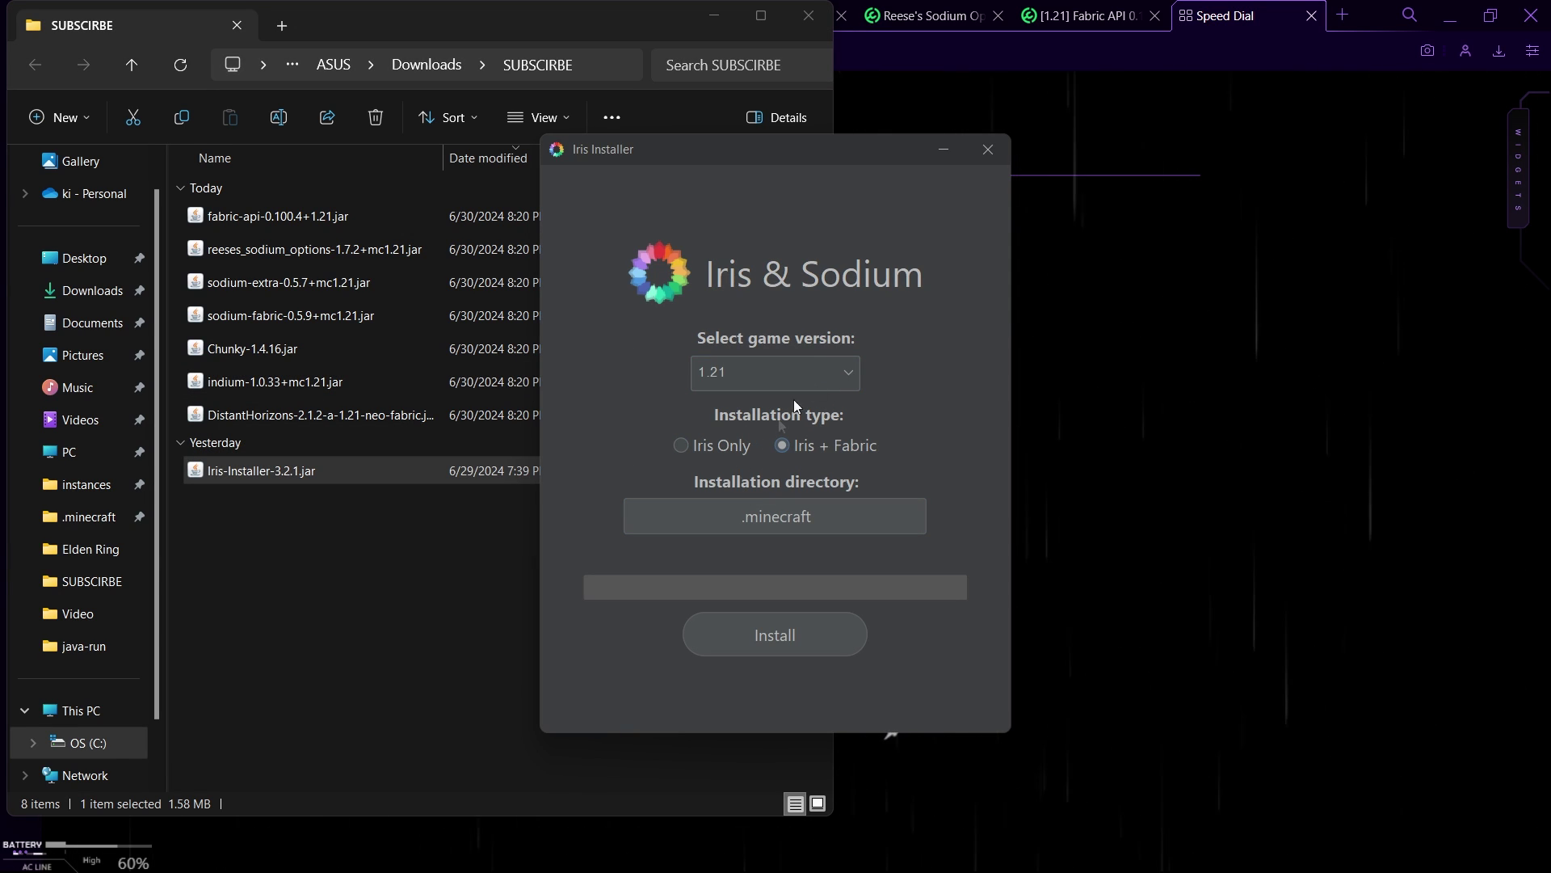
pyautogui.click(790, 638)
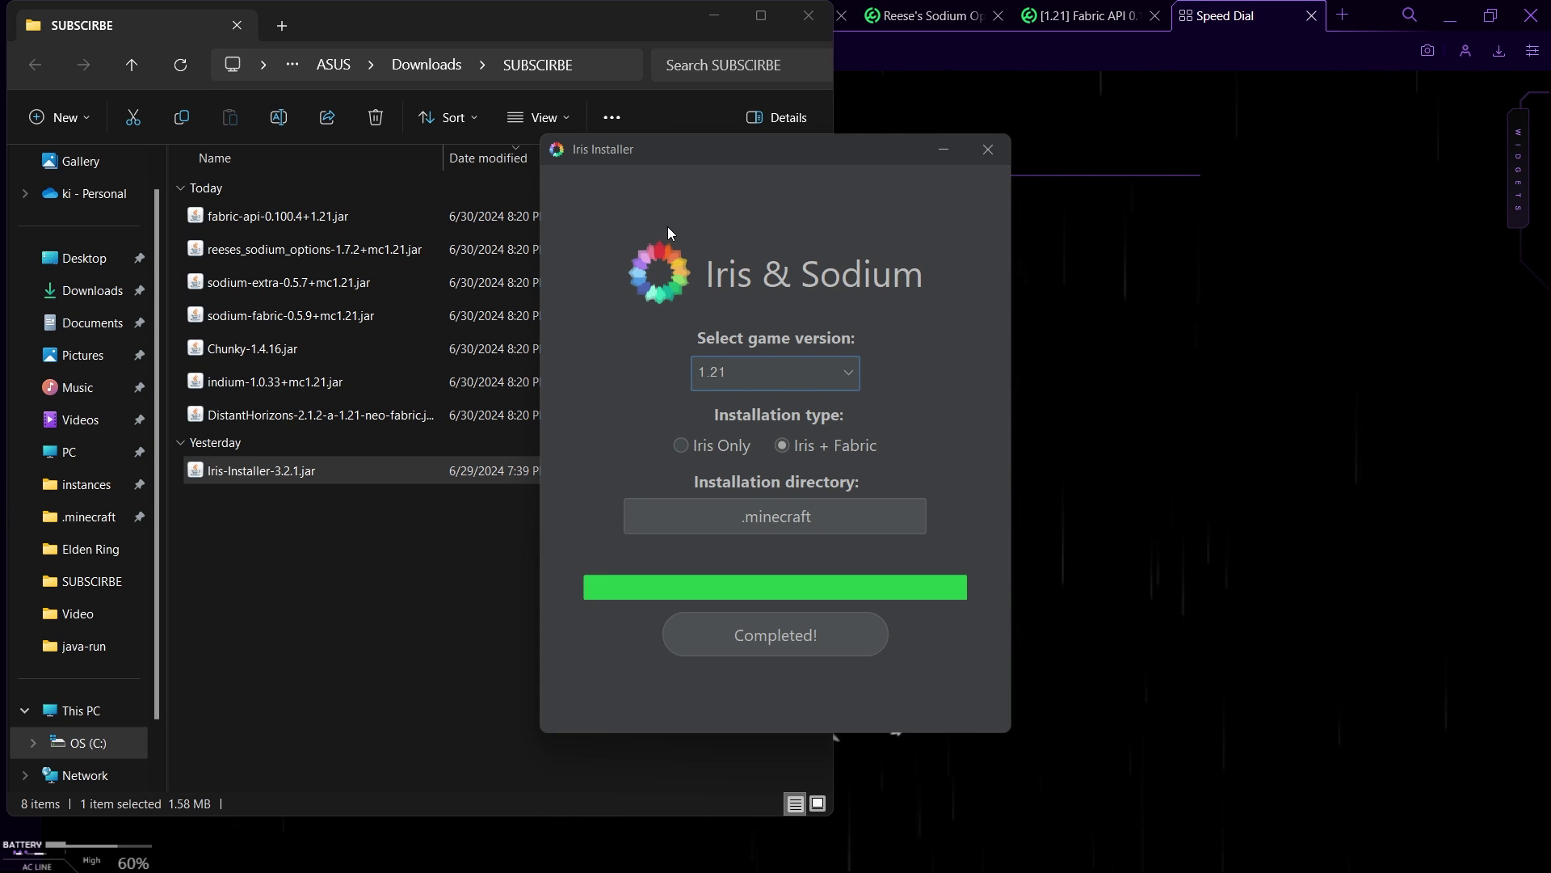
pyautogui.press('super+r')
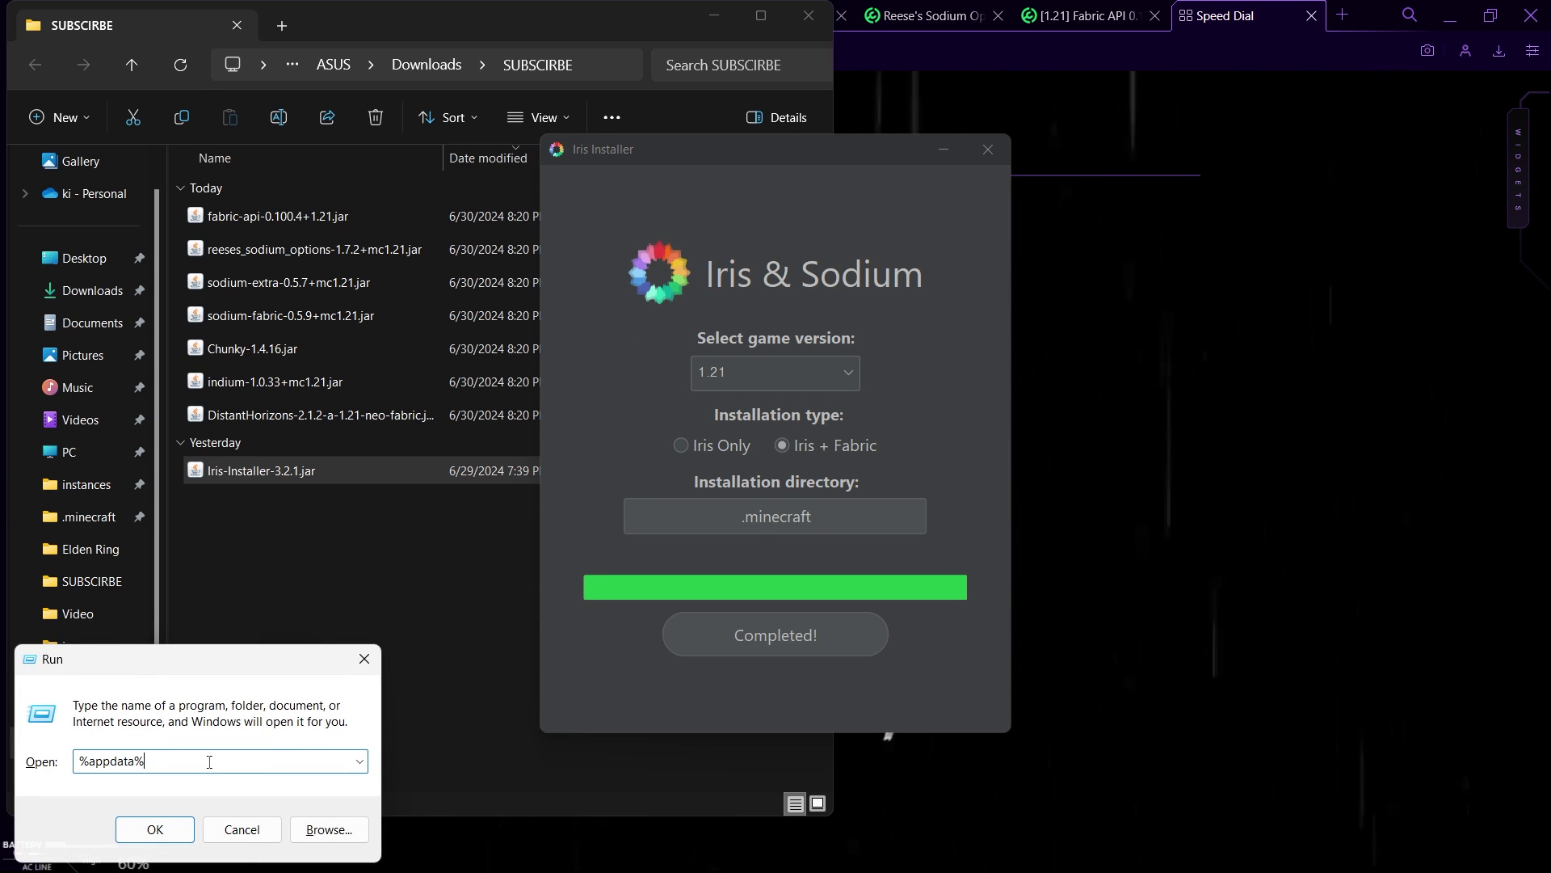
# Open the .minecraft mods folder from Roaming AppData and place it beside SUBSCRIBE
pyautogui.click(160, 825)
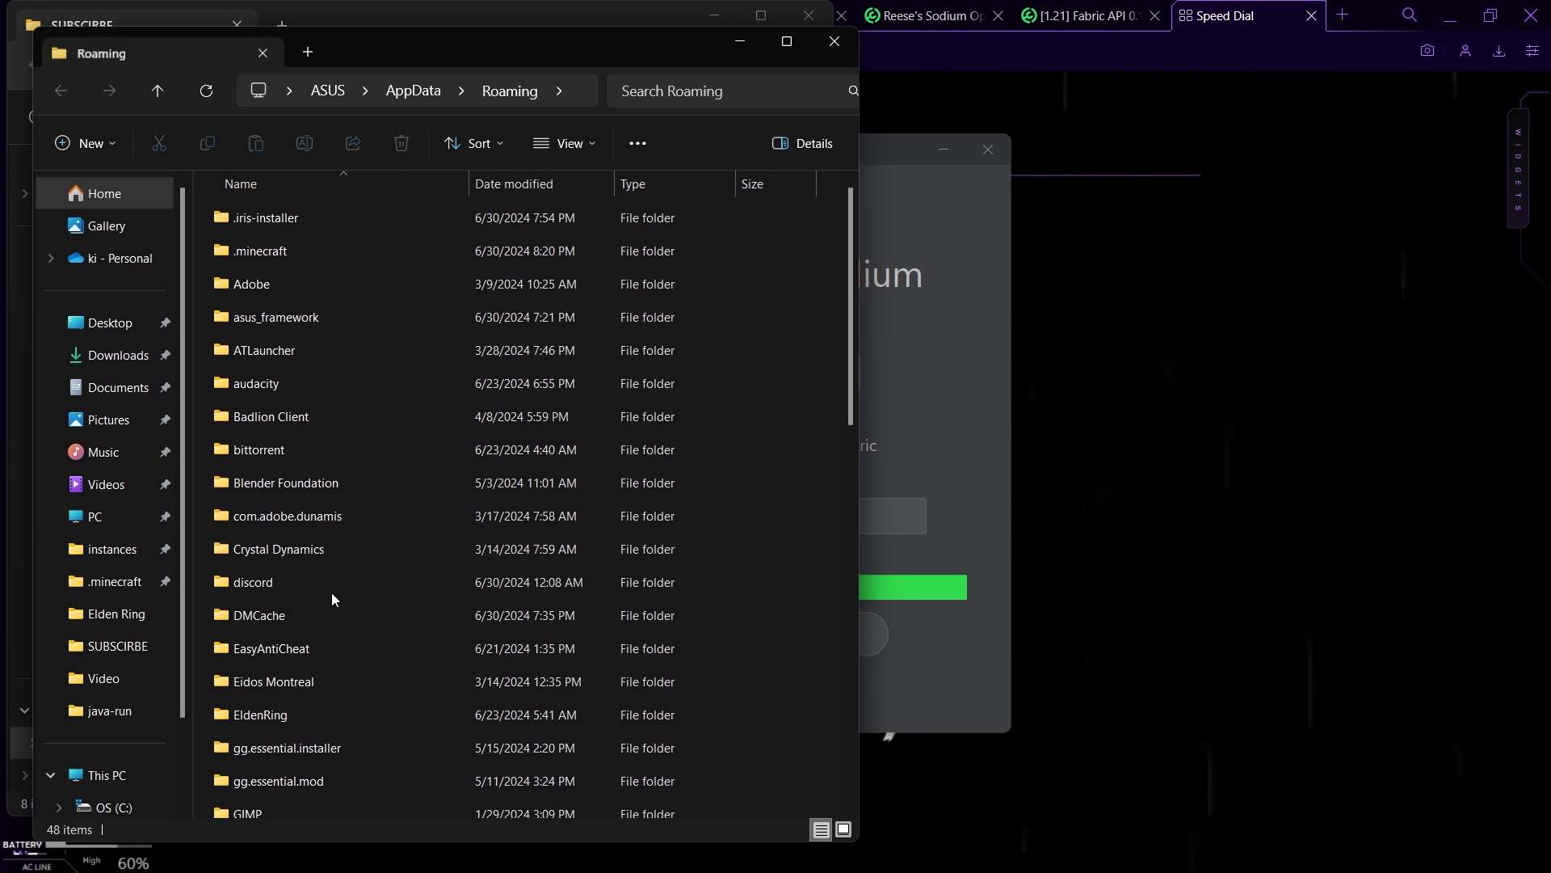
pyautogui.doubleClick(279, 252)
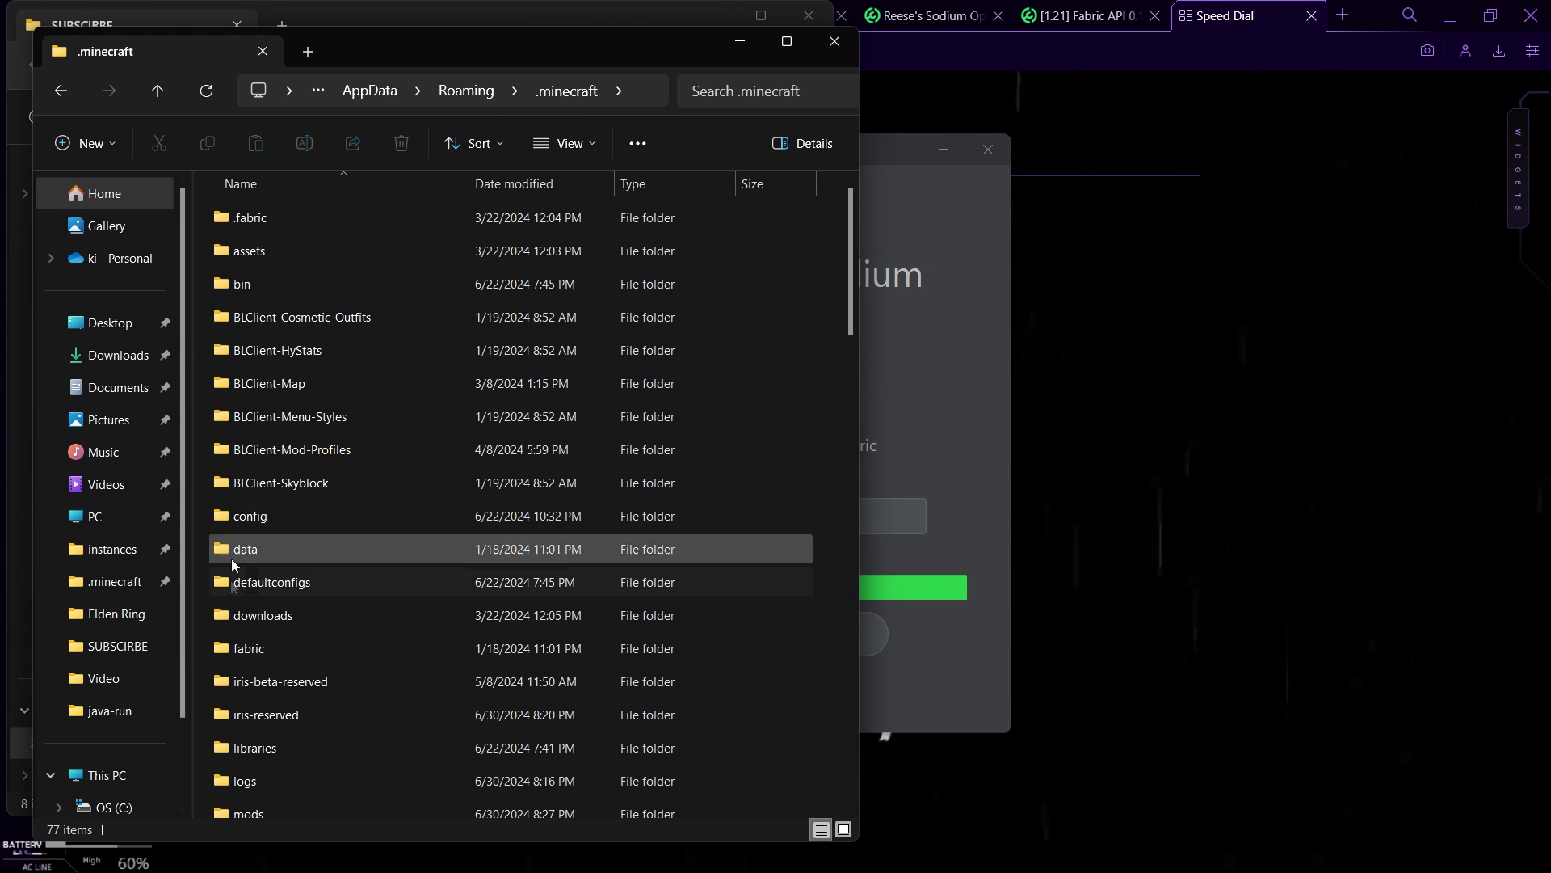
pyautogui.doubleClick(260, 806)
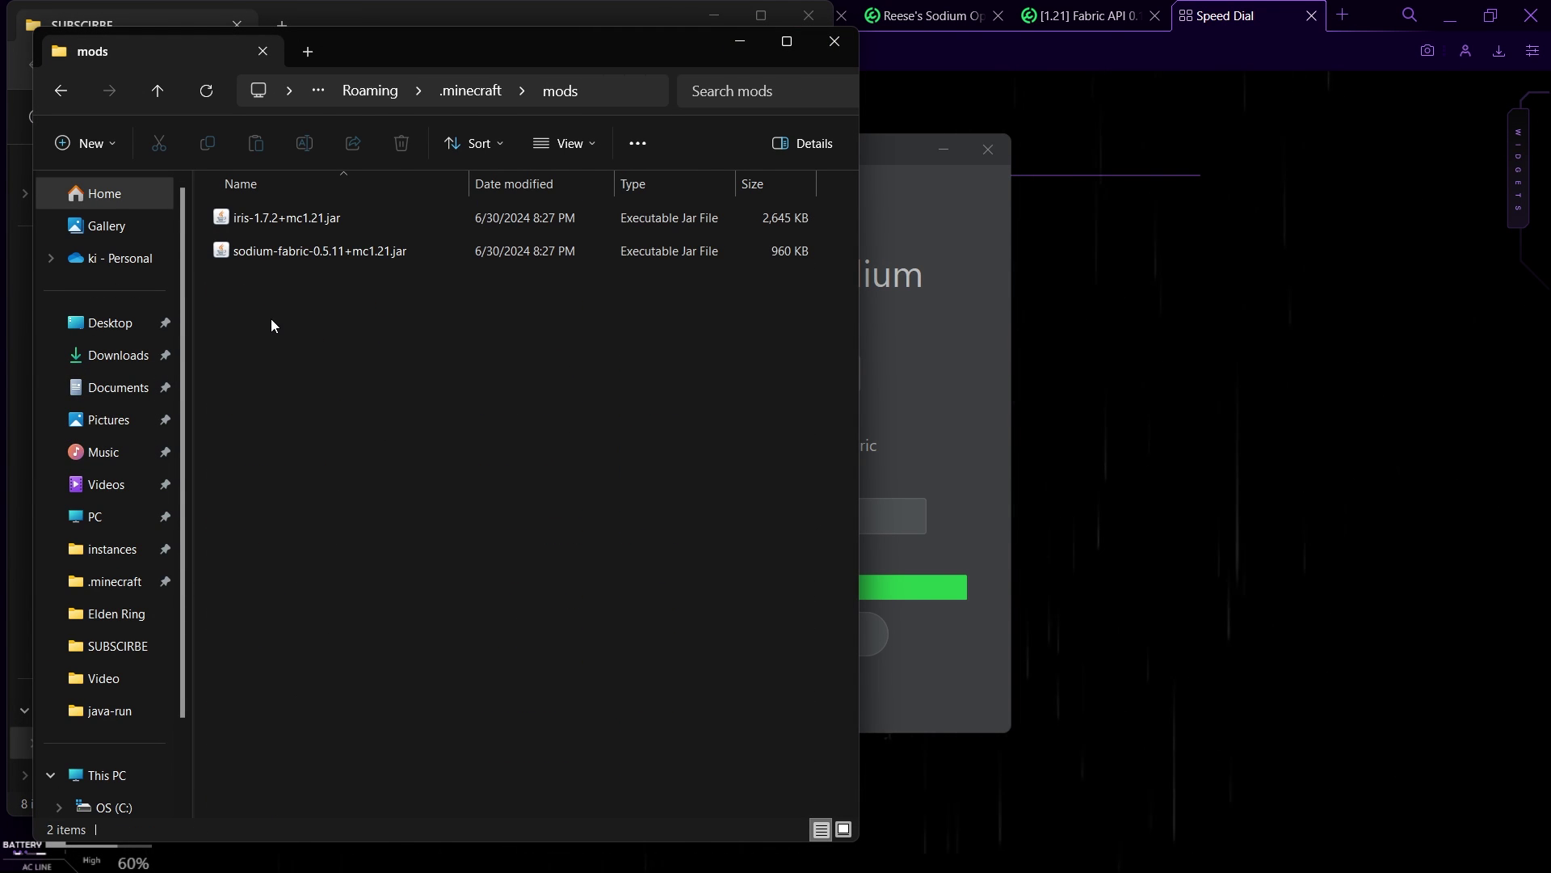
pyautogui.moveTo(338, 59); pyautogui.dragTo(1057, 66)
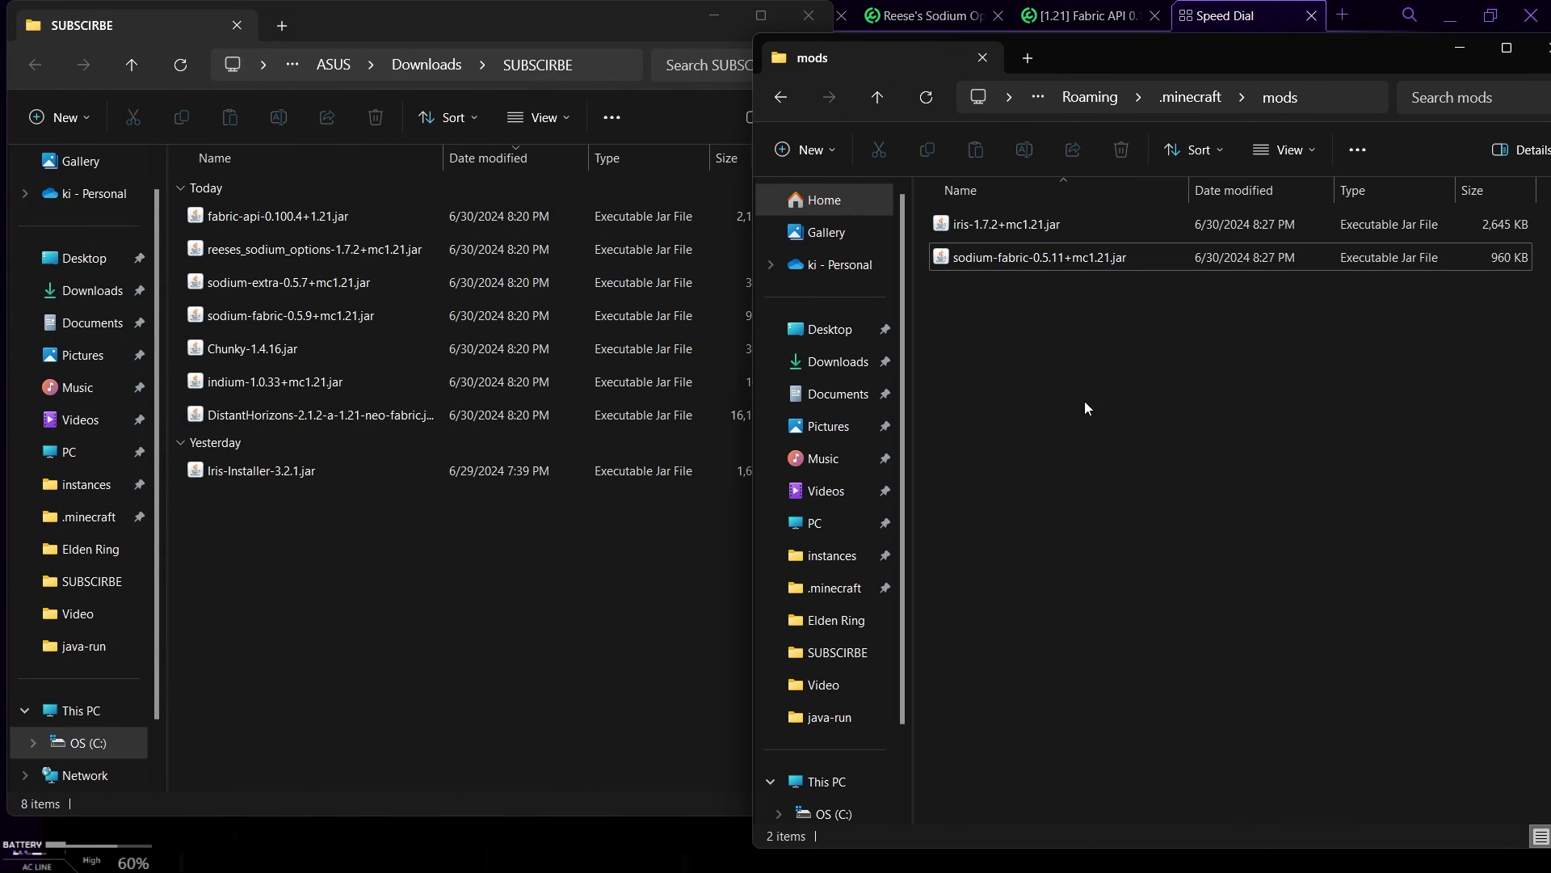
# Move sodium-fabric 0.5.11 out of the mods folder into Downloads
pyautogui.click(1035, 258)
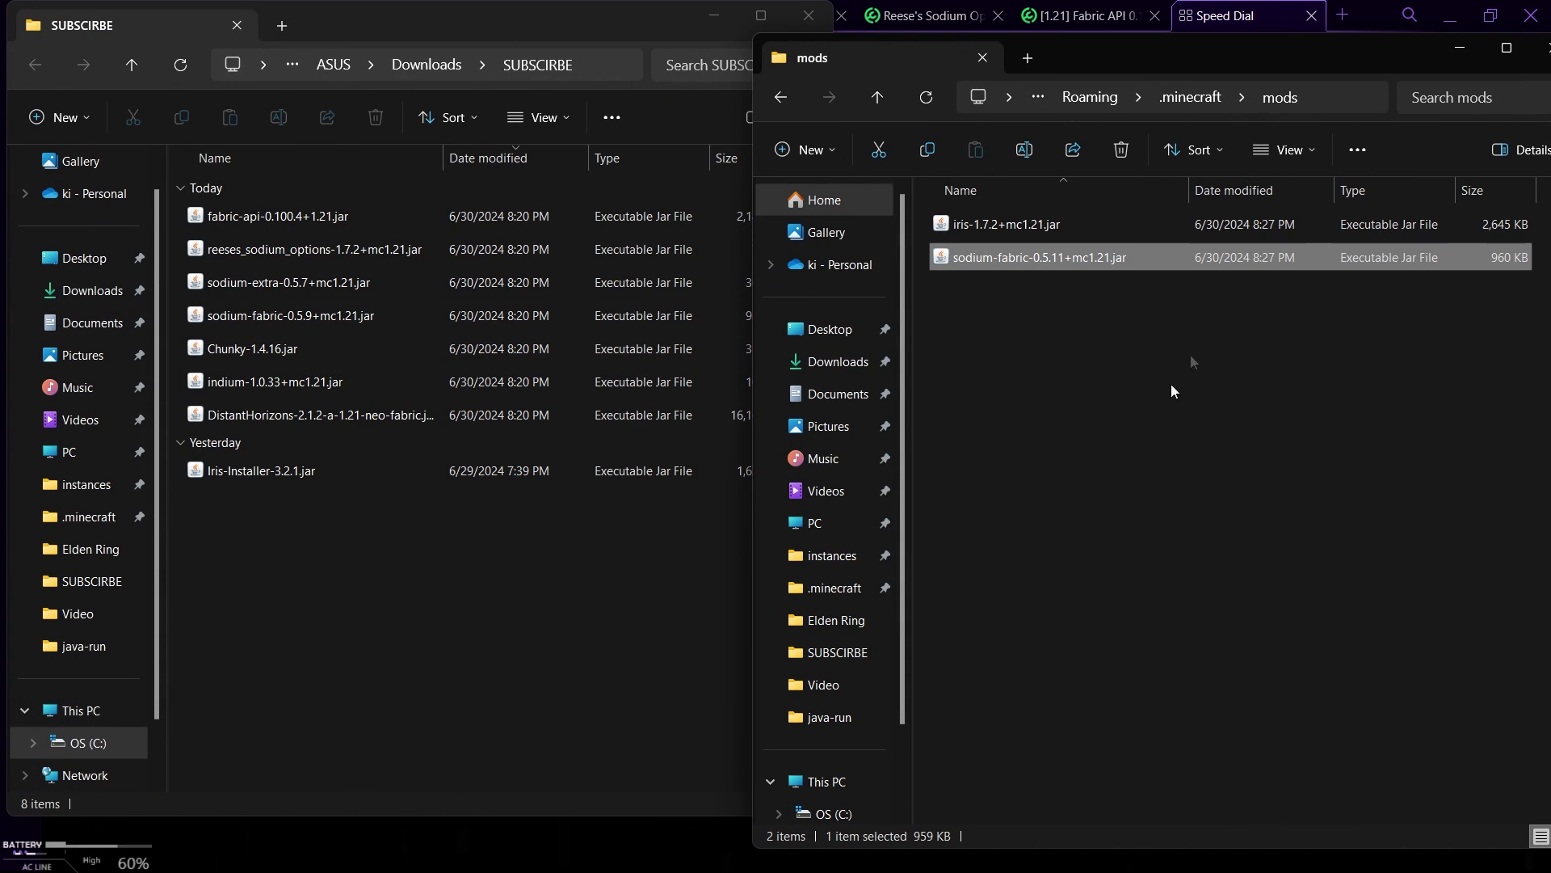
pyautogui.click(1033, 328)
pyautogui.moveTo(1015, 259); pyautogui.dragTo(832, 362)
# Move the seven downloaded mod jars from SUBSCRIBE into the mods folder
pyautogui.click(342, 413)
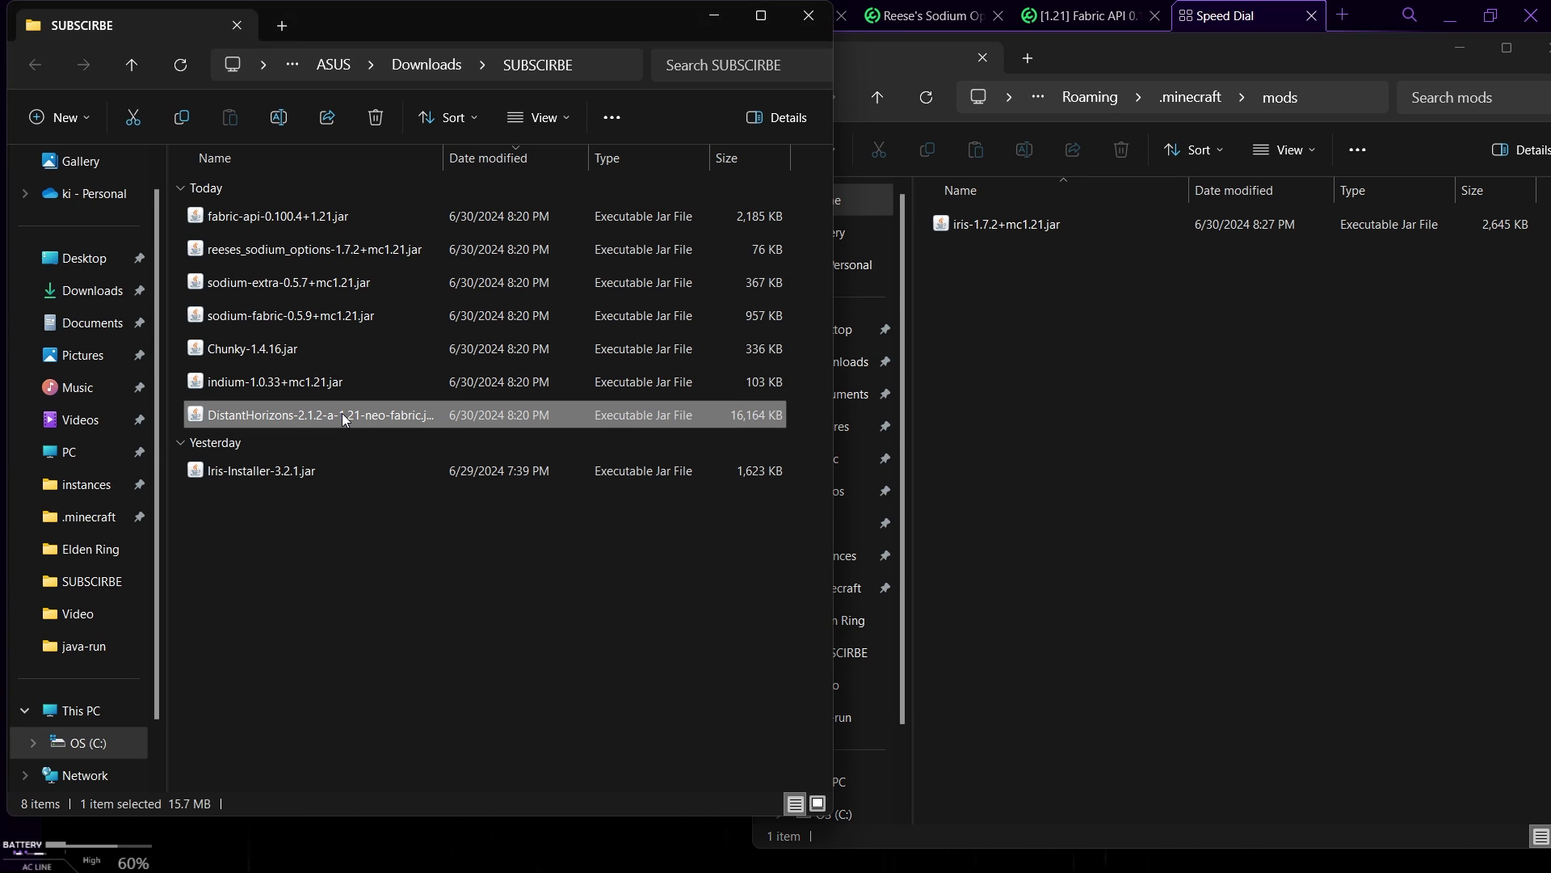
pyautogui.keyDown('shift'); pyautogui.click(330, 224); pyautogui.keyUp('shift')
pyautogui.moveTo(302, 336)
pyautogui.mouseDown()
pyautogui.moveTo(818, 449)
pyautogui.moveTo(1044, 389)
pyautogui.mouseUp()
pyautogui.click(1060, 551)
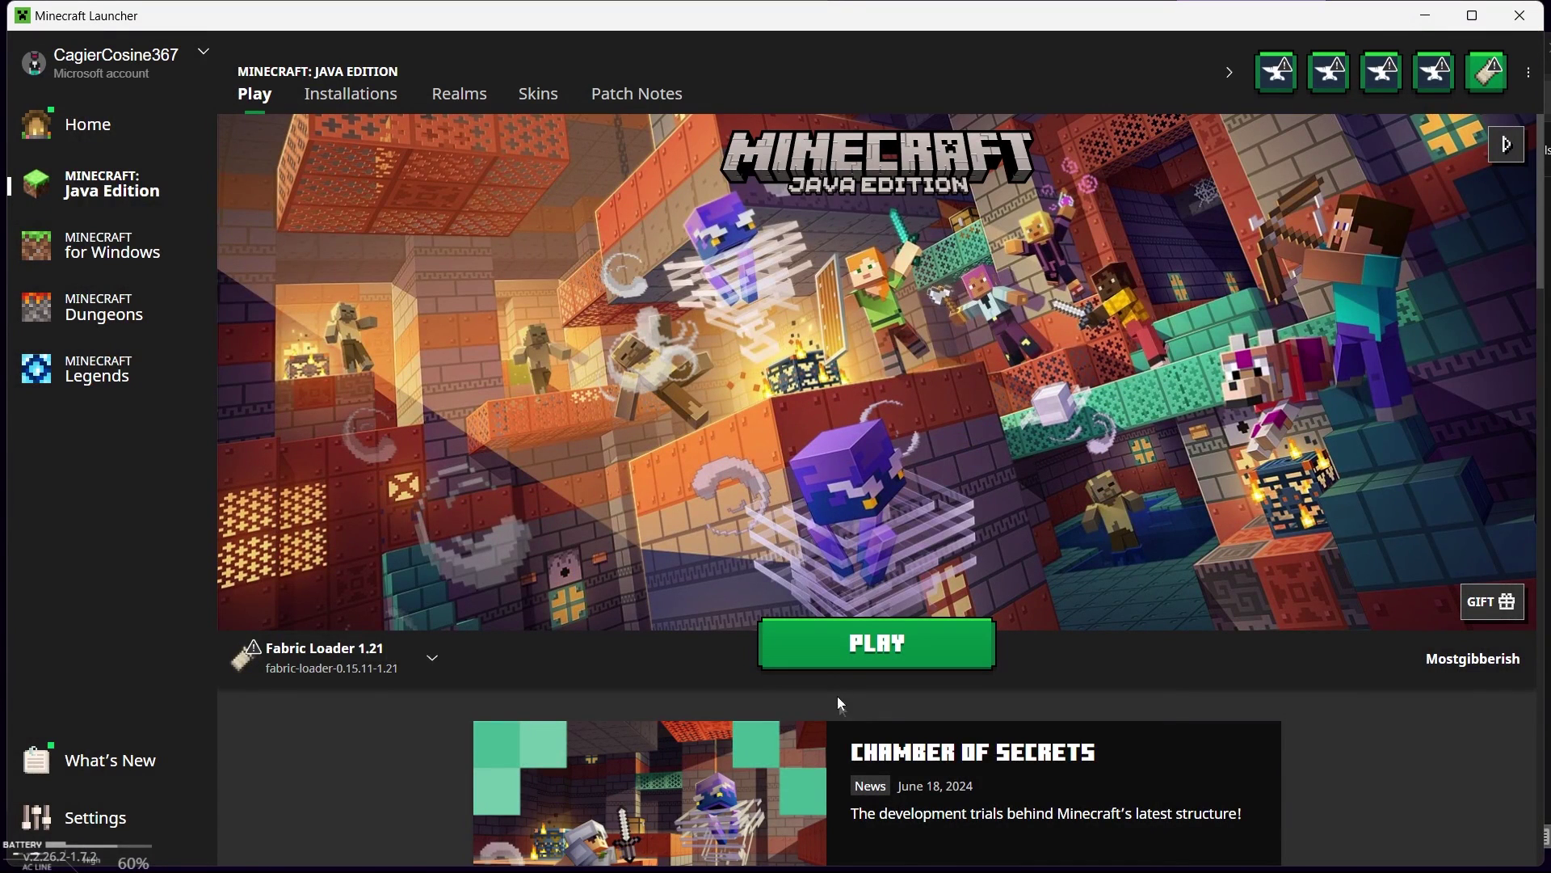
# Show the Java Edition installations list containing Fabric Loader 1.21
pyautogui.click(326, 113)
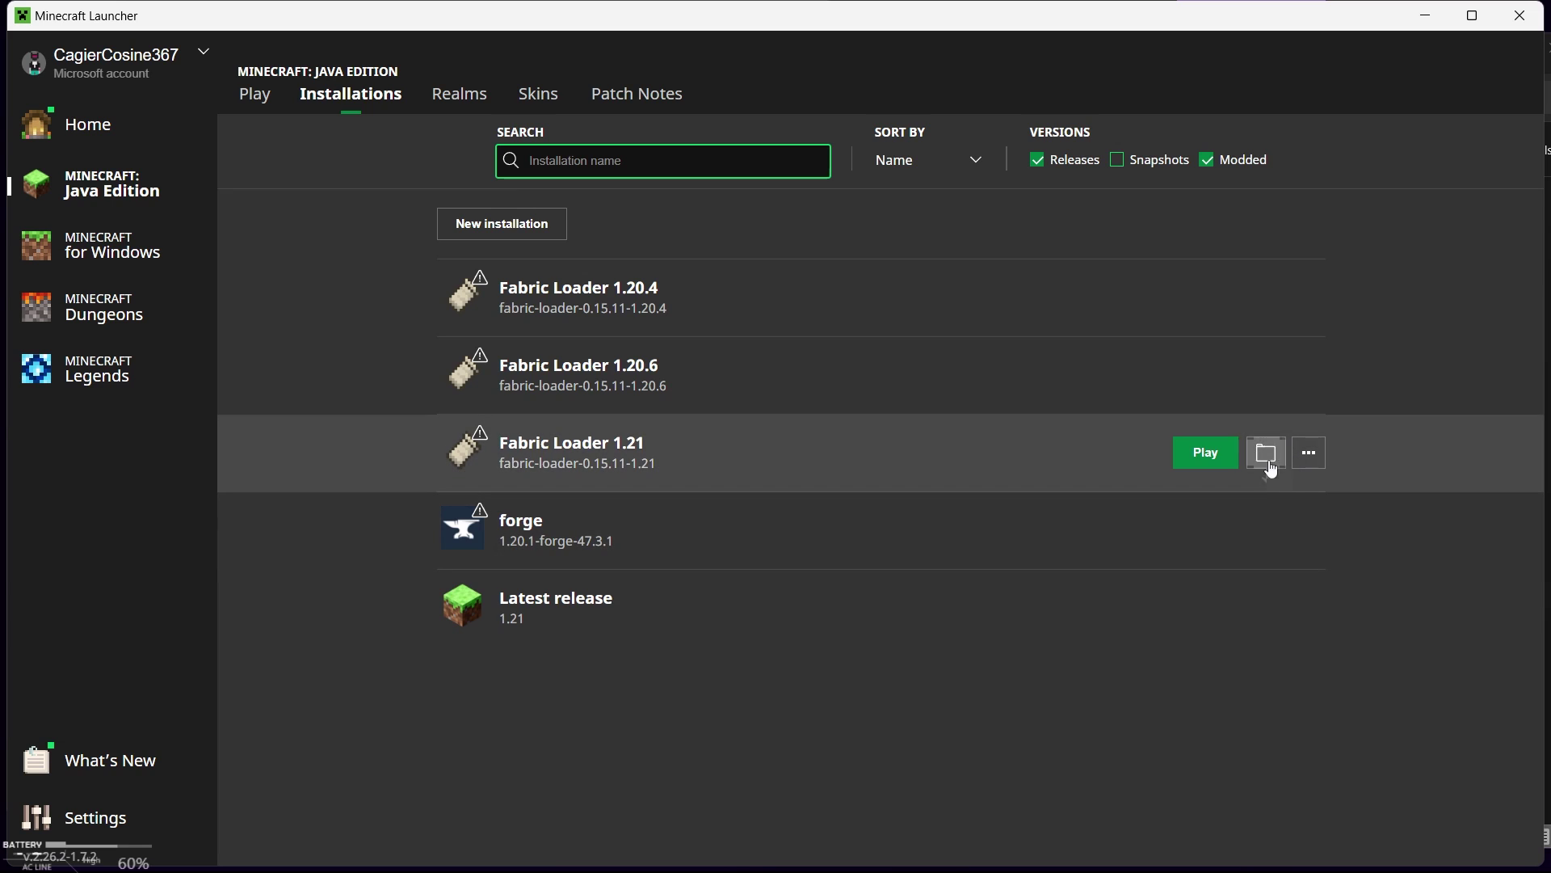
# Edit Fabric Loader 1.21's JVM arguments, changing -Xmx2G to -Xmx8G
pyautogui.click(1310, 454)
pyautogui.click(1275, 498)
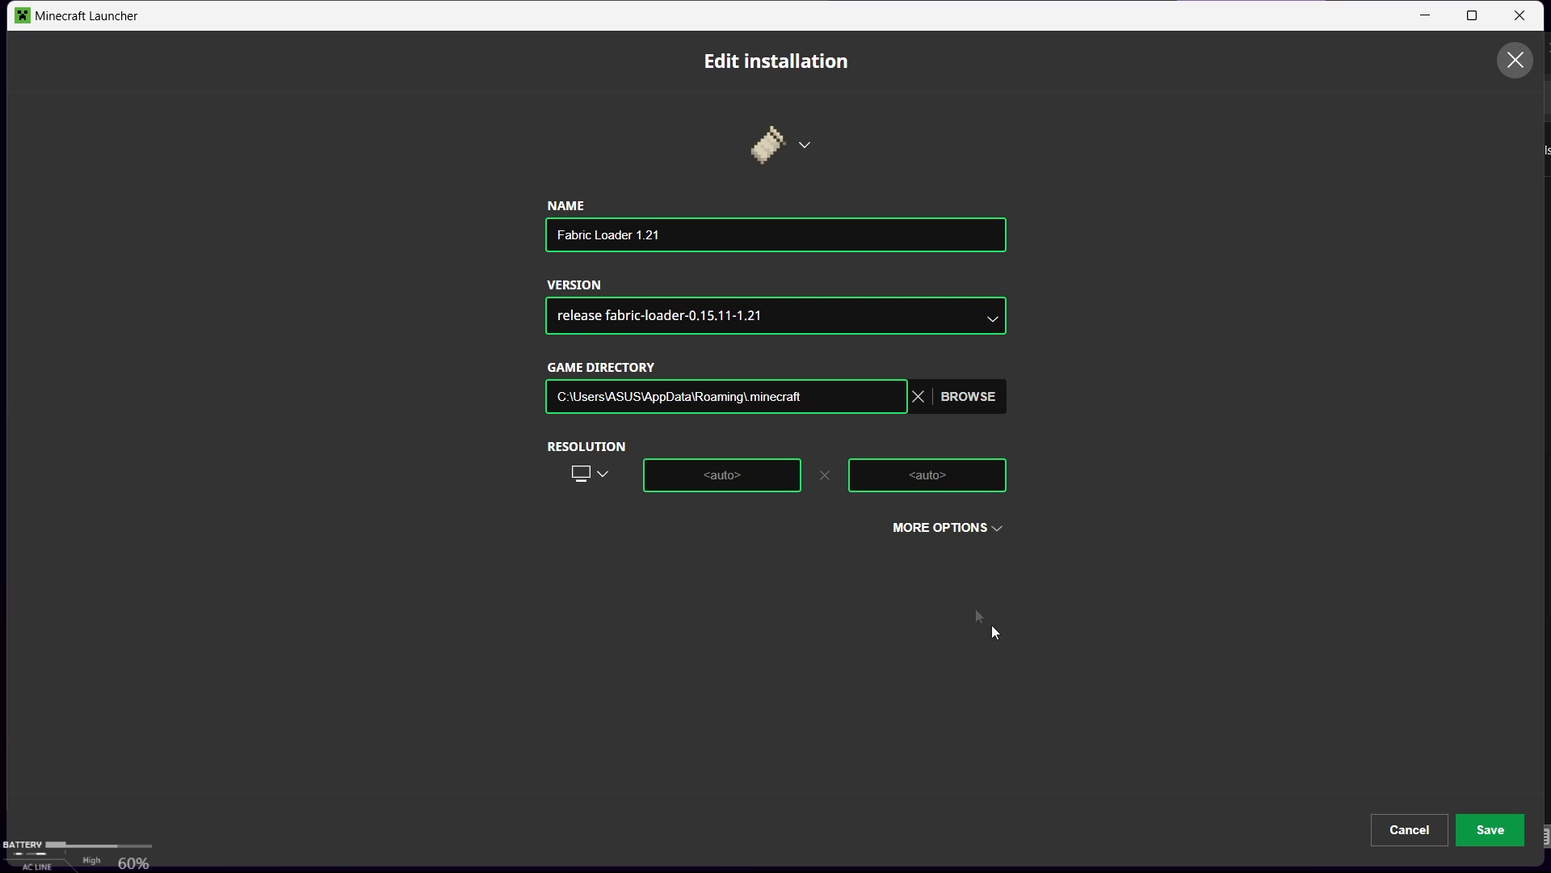
pyautogui.click(956, 529)
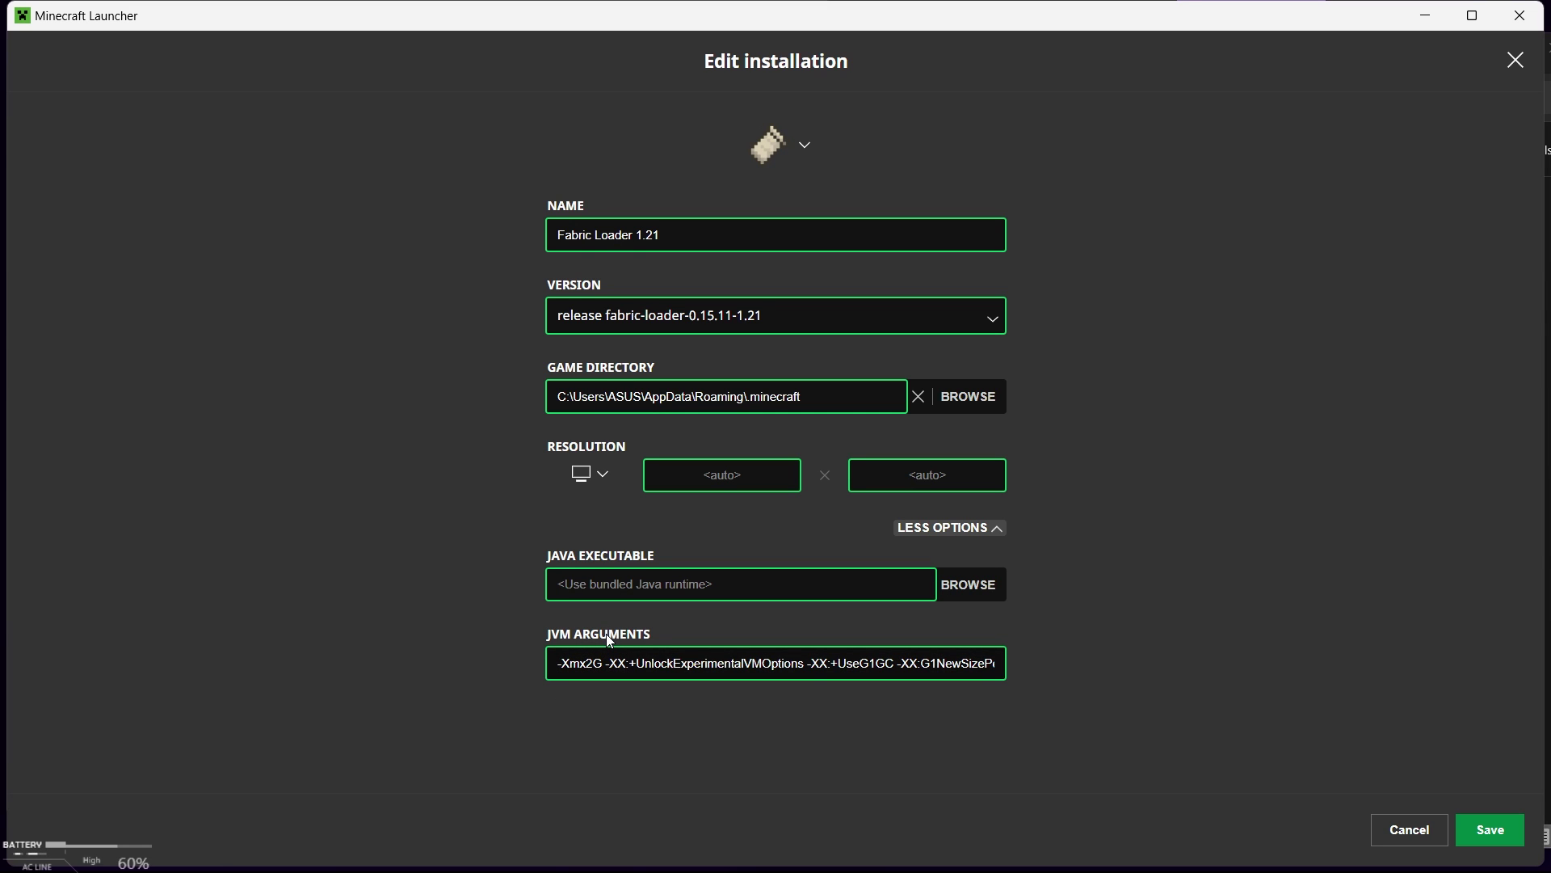
pyautogui.click(594, 664)
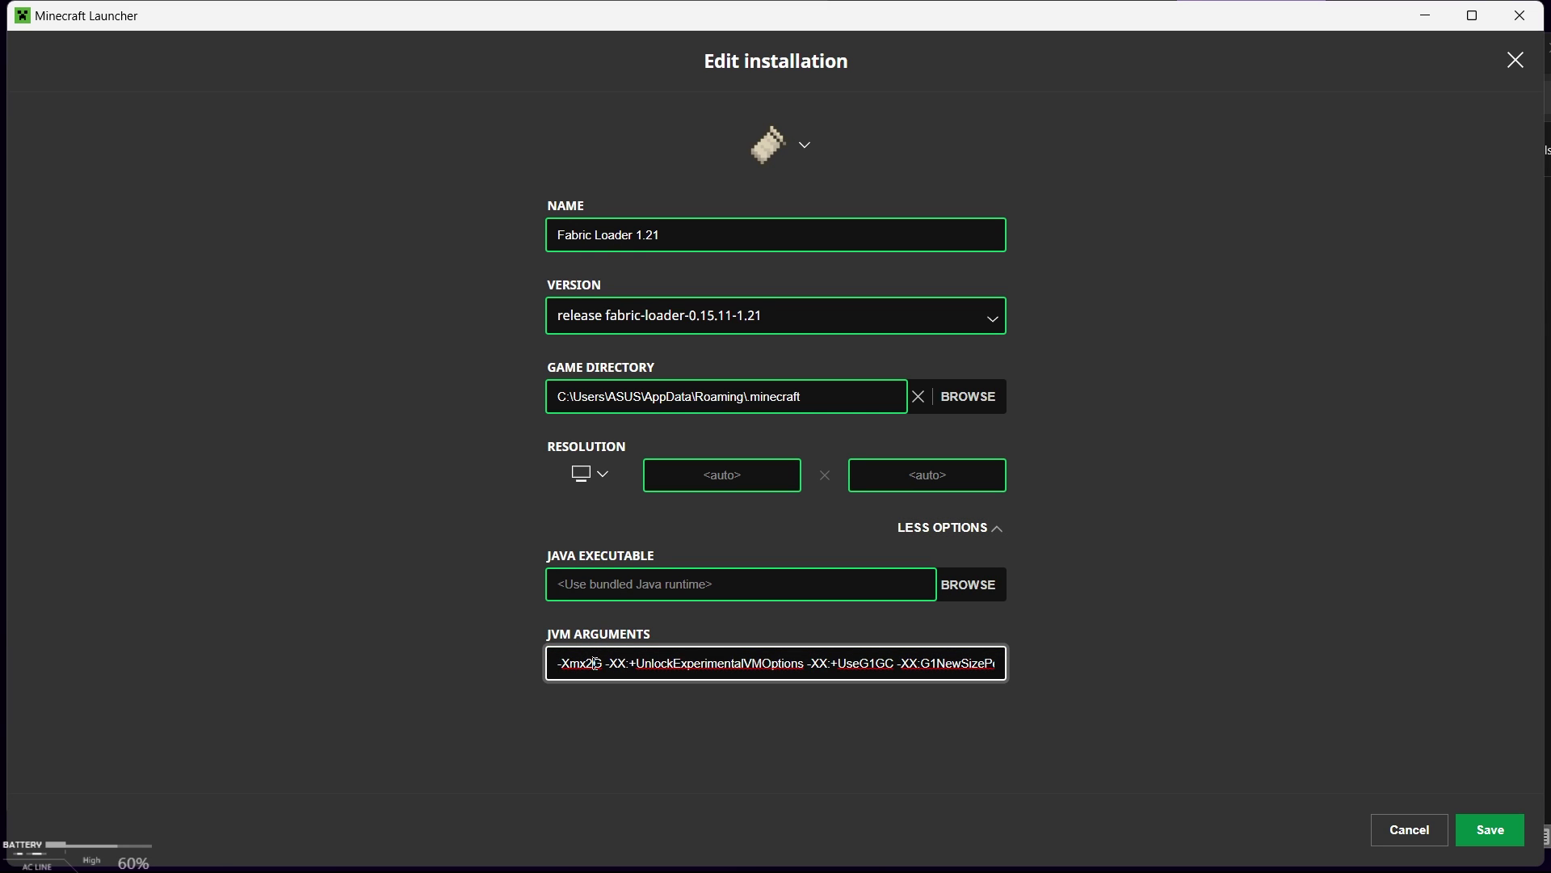
pyautogui.press('BackSpace')
# Save the 8G memory setting and launch the Fabric Loader 1.21 installation
pyautogui.click(1491, 832)
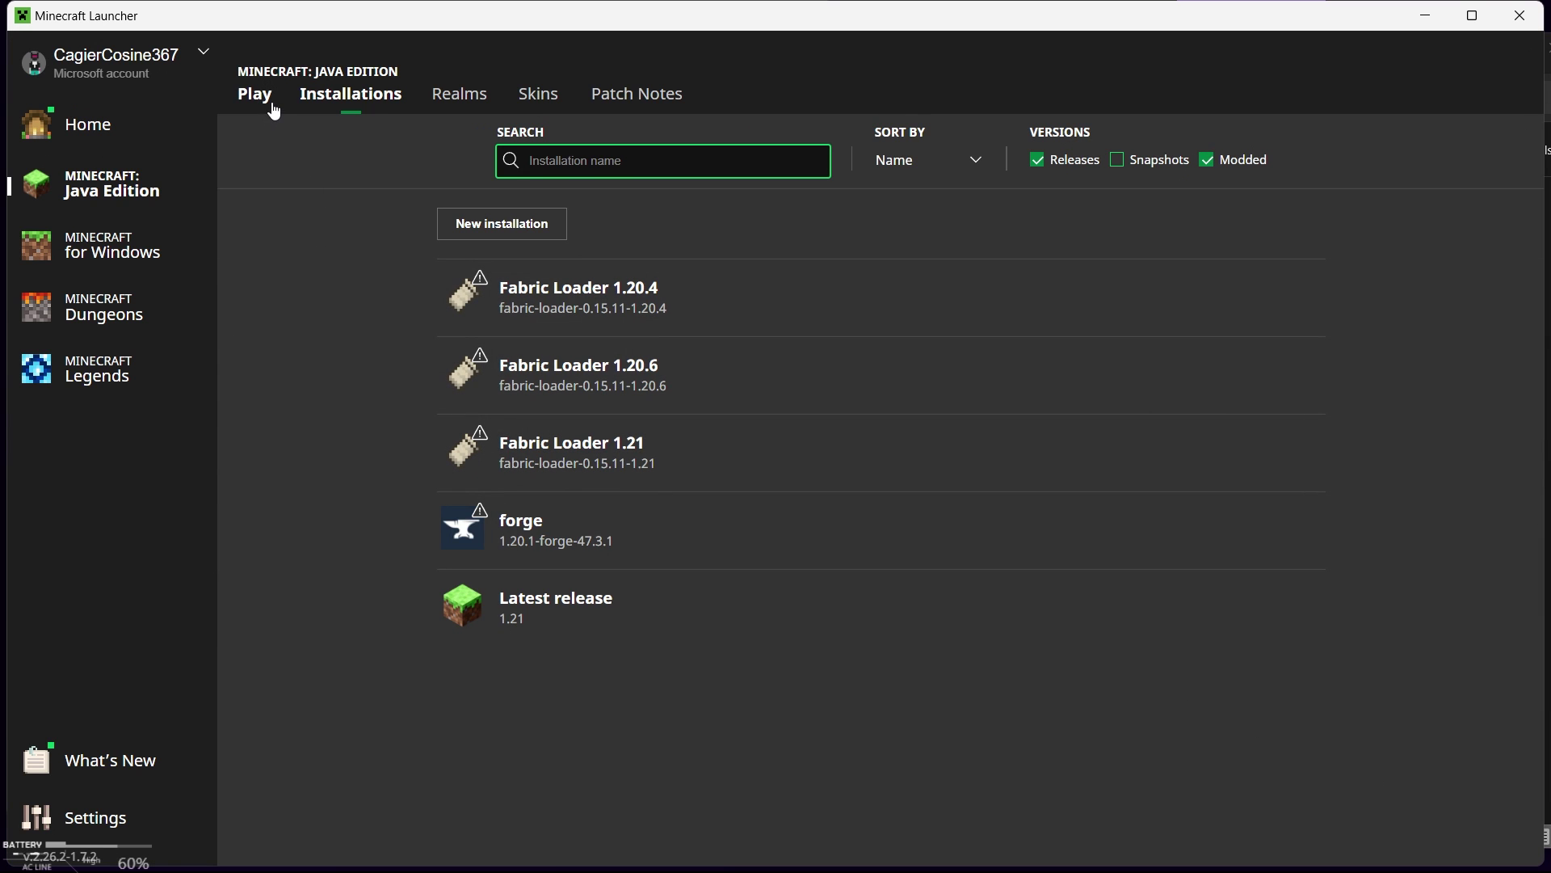
pyautogui.click(274, 111)
pyautogui.click(841, 659)
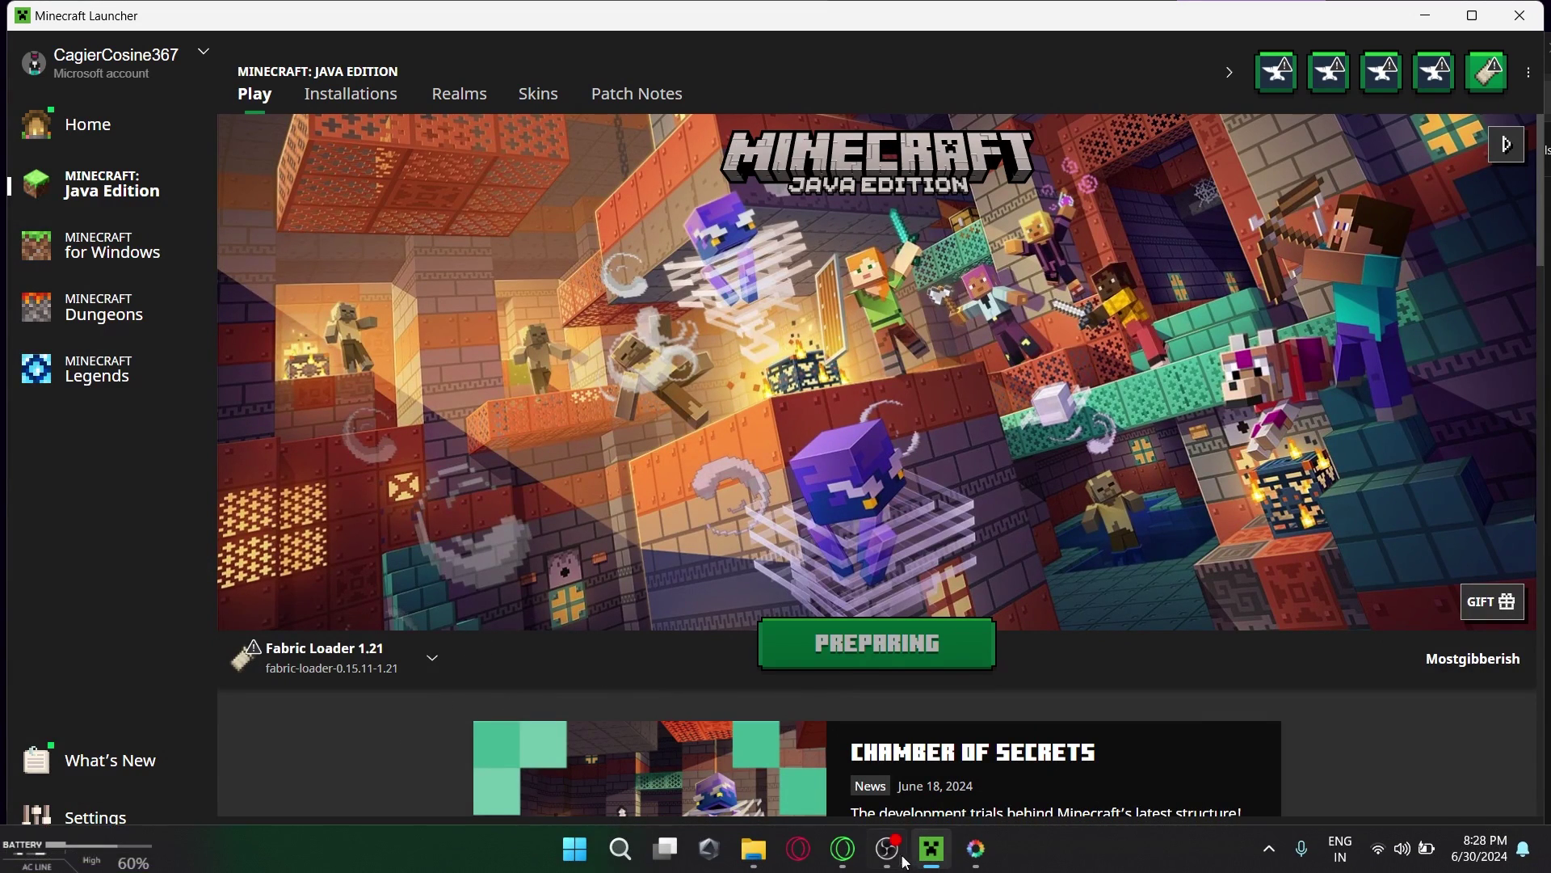
pyautogui.moveTo(770, 859)
pyautogui.click(517, 731)
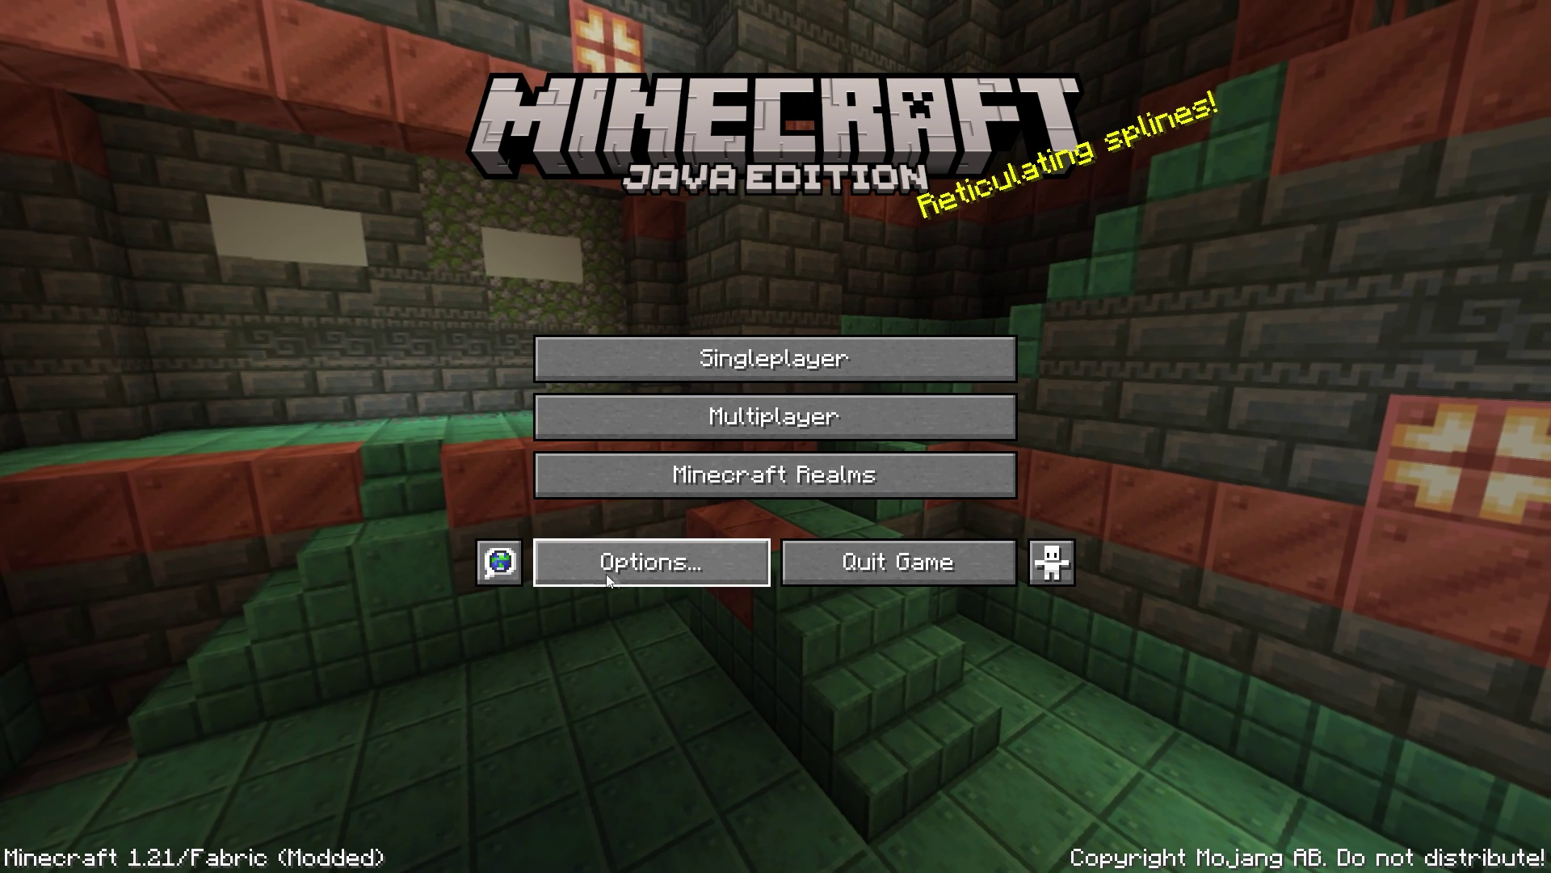
# Open Distant Horizons' Advanced > Graphics > Render Quality settings from the game Options
pyautogui.click(614, 575)
pyautogui.click(364, 93)
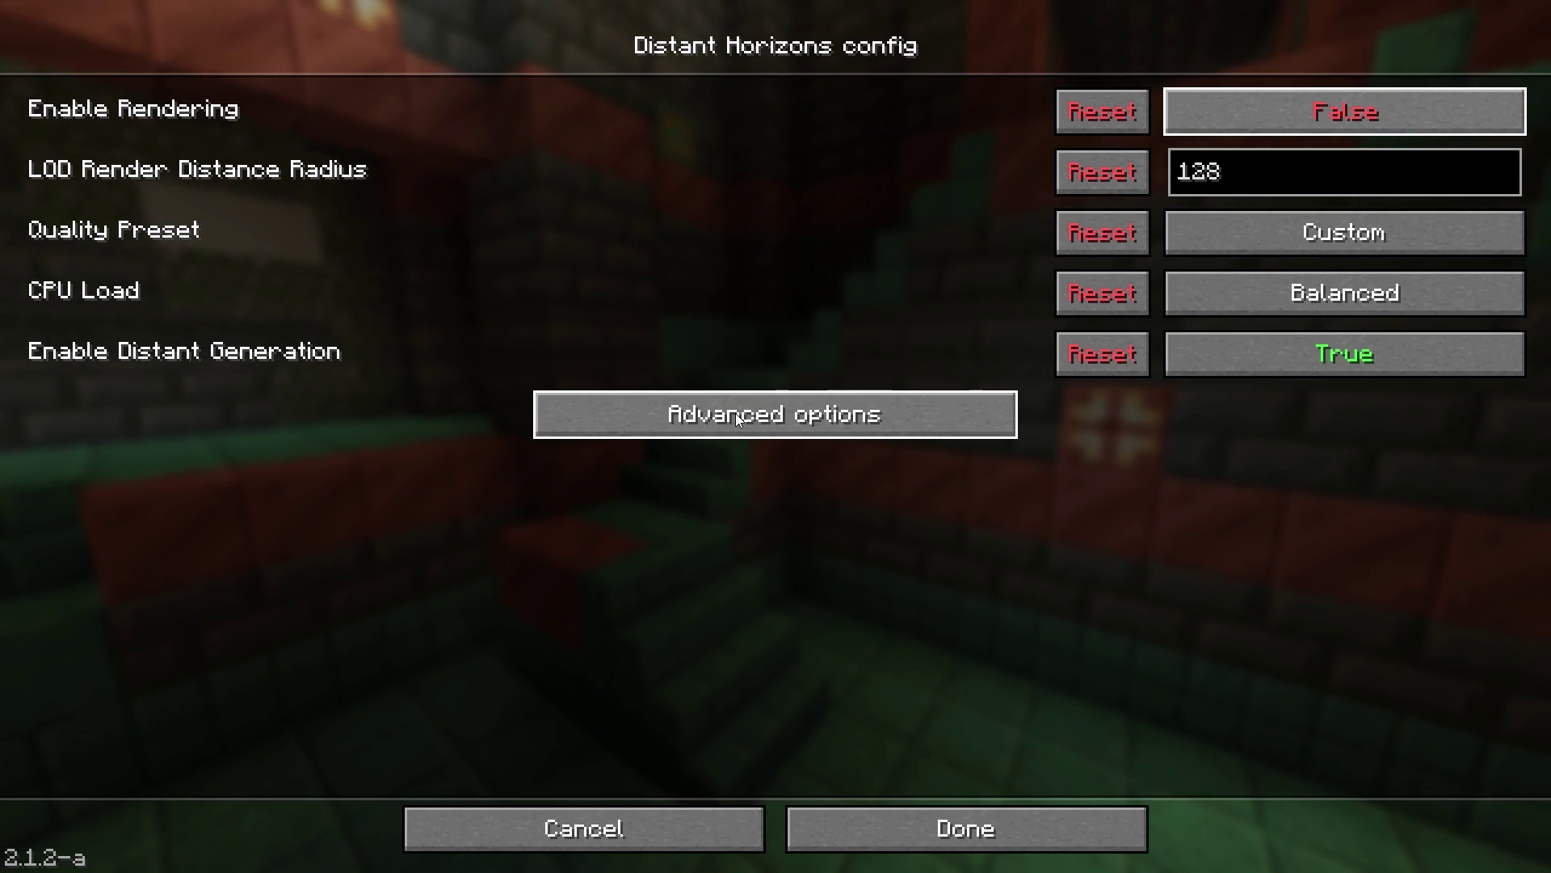
pyautogui.click(776, 414)
pyautogui.click(717, 120)
pyautogui.click(808, 121)
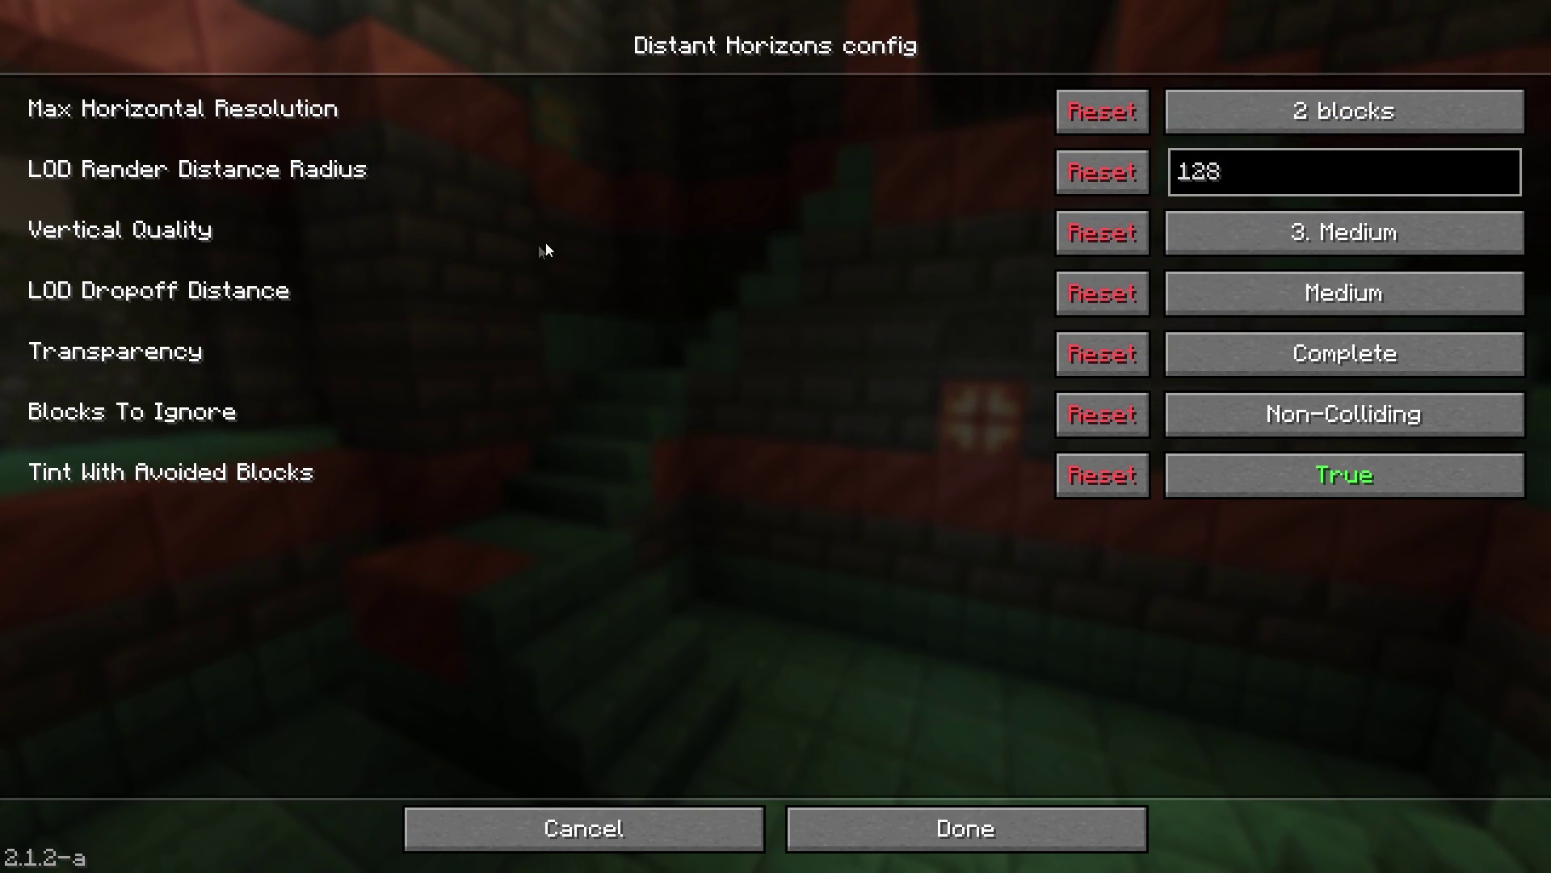
# Load New World and set Chunky's centre at the player's position with /chunky center
pyautogui.click(974, 816)
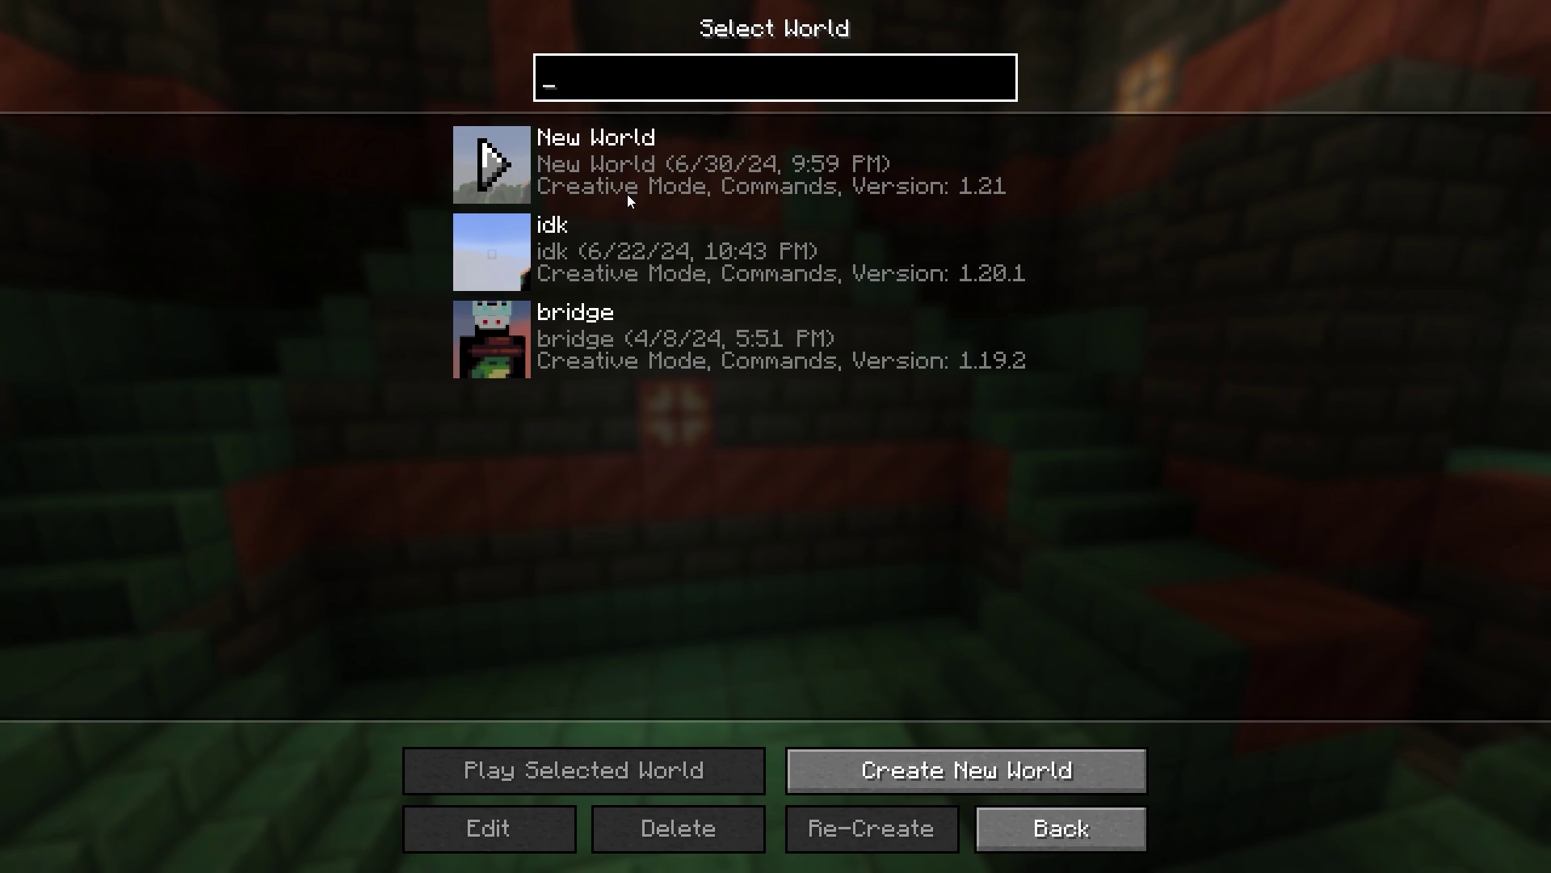
pyautogui.click(515, 162)
pyautogui.press('/')
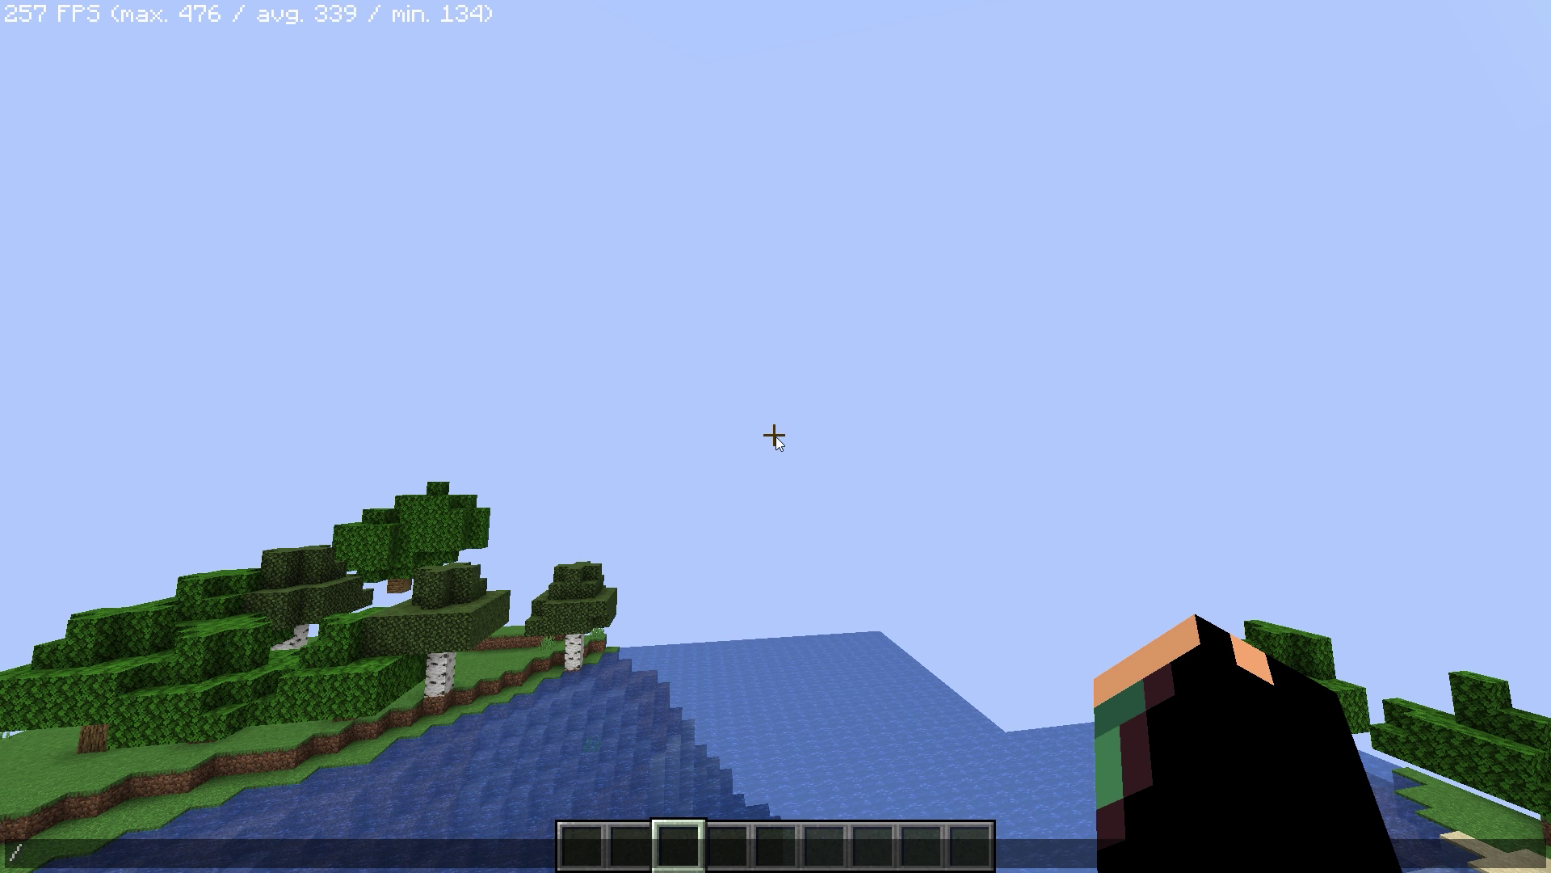
pyautogui.write('chunky s')
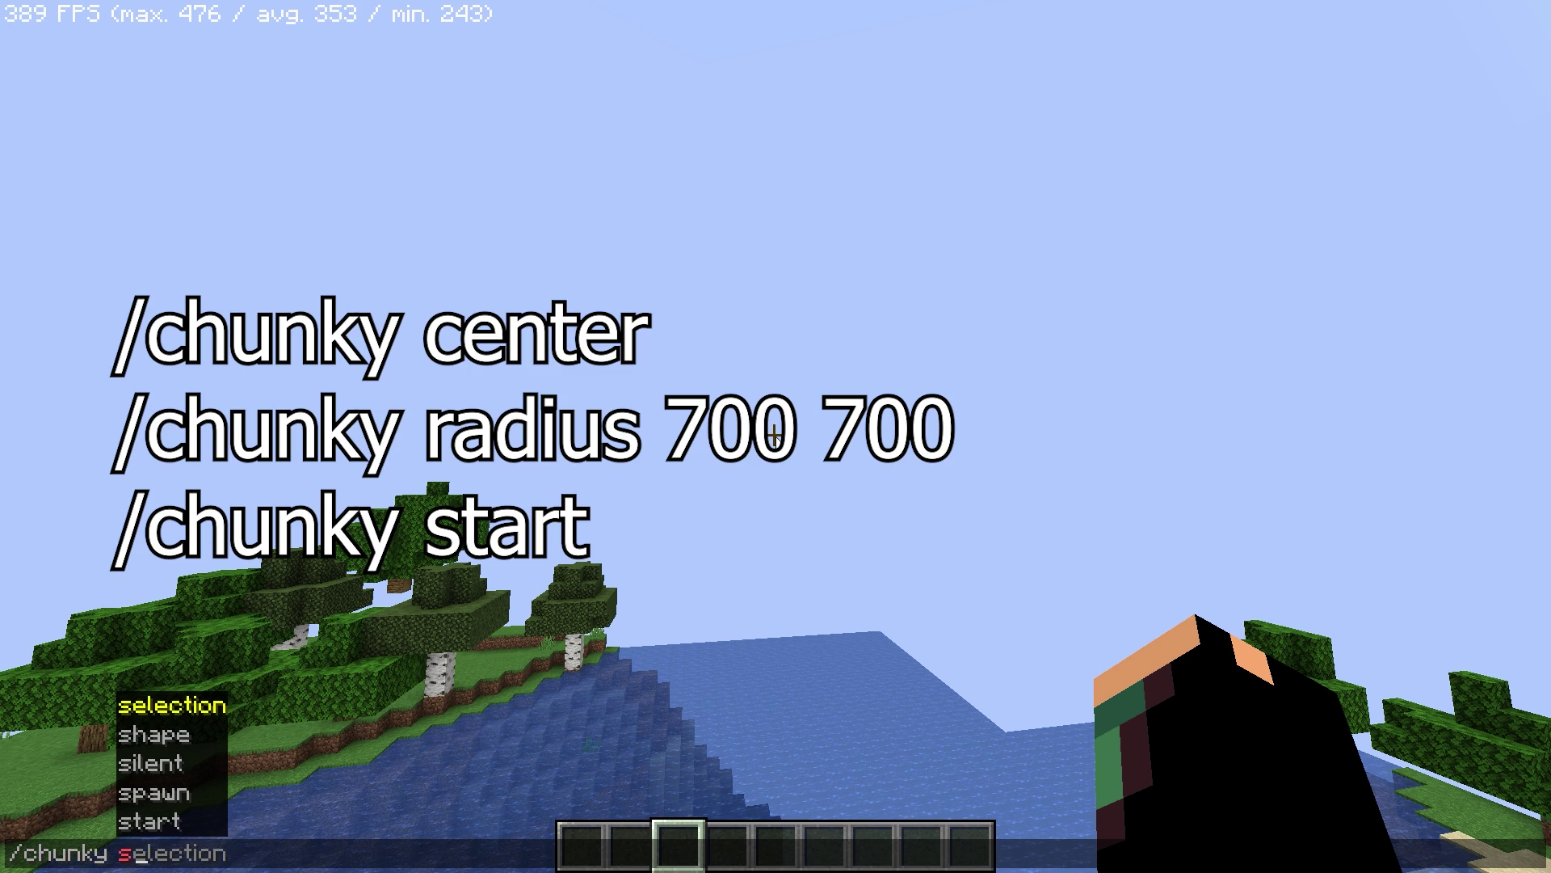
pyautogui.press('BackSpace')
pyautogui.write('center')
pyautogui.press('Return')
# Set the Chunky radius to 1200 and start pregeneration
pyautogui.press('/')
pyautogui.write('chunky')
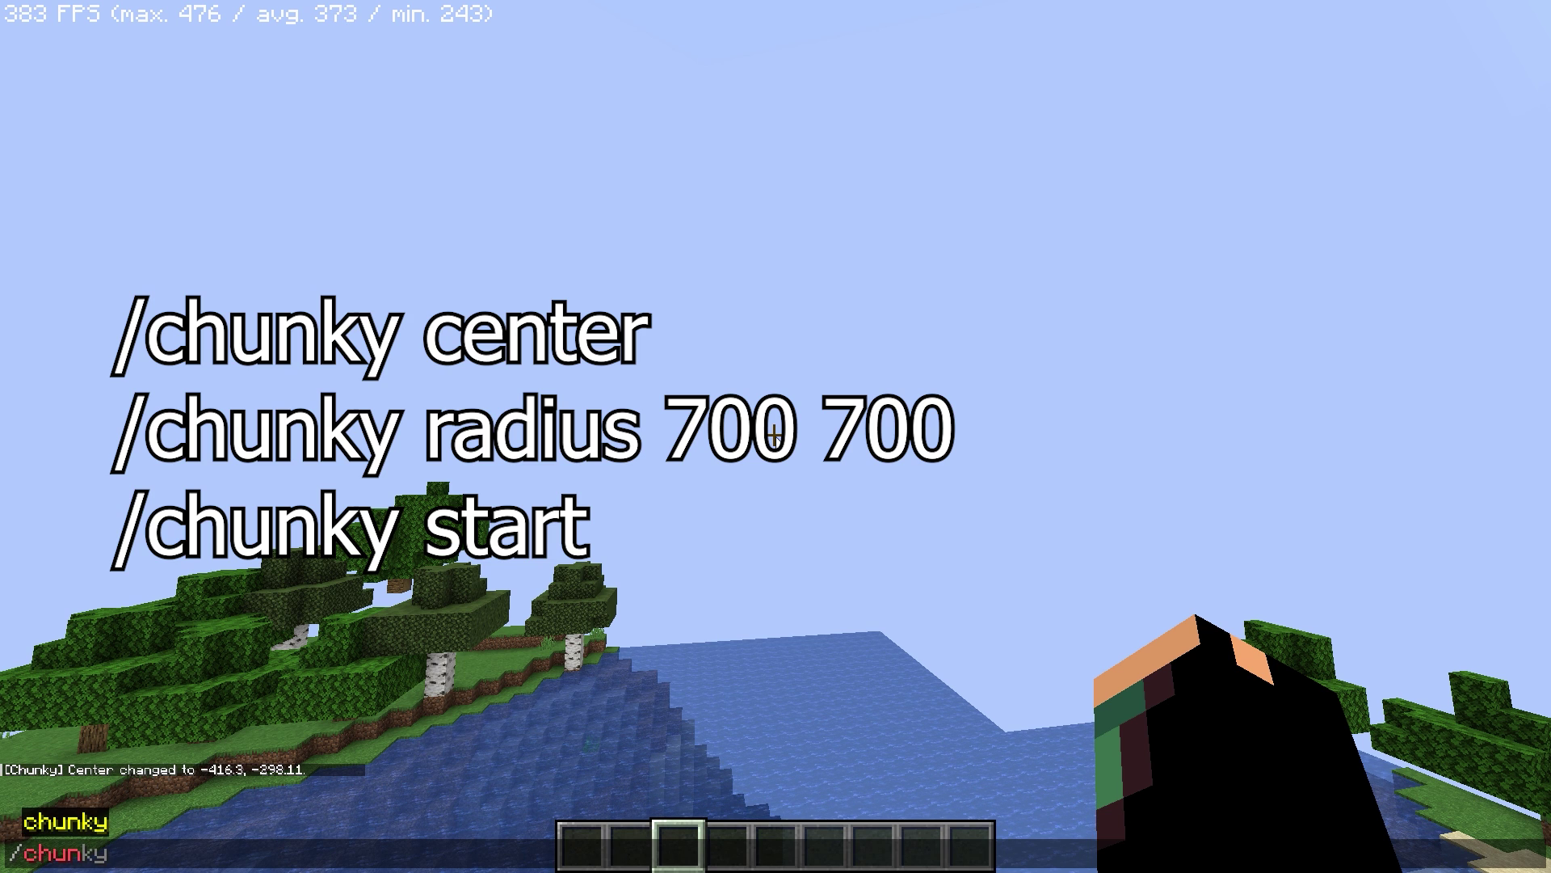
pyautogui.write('ky radius')
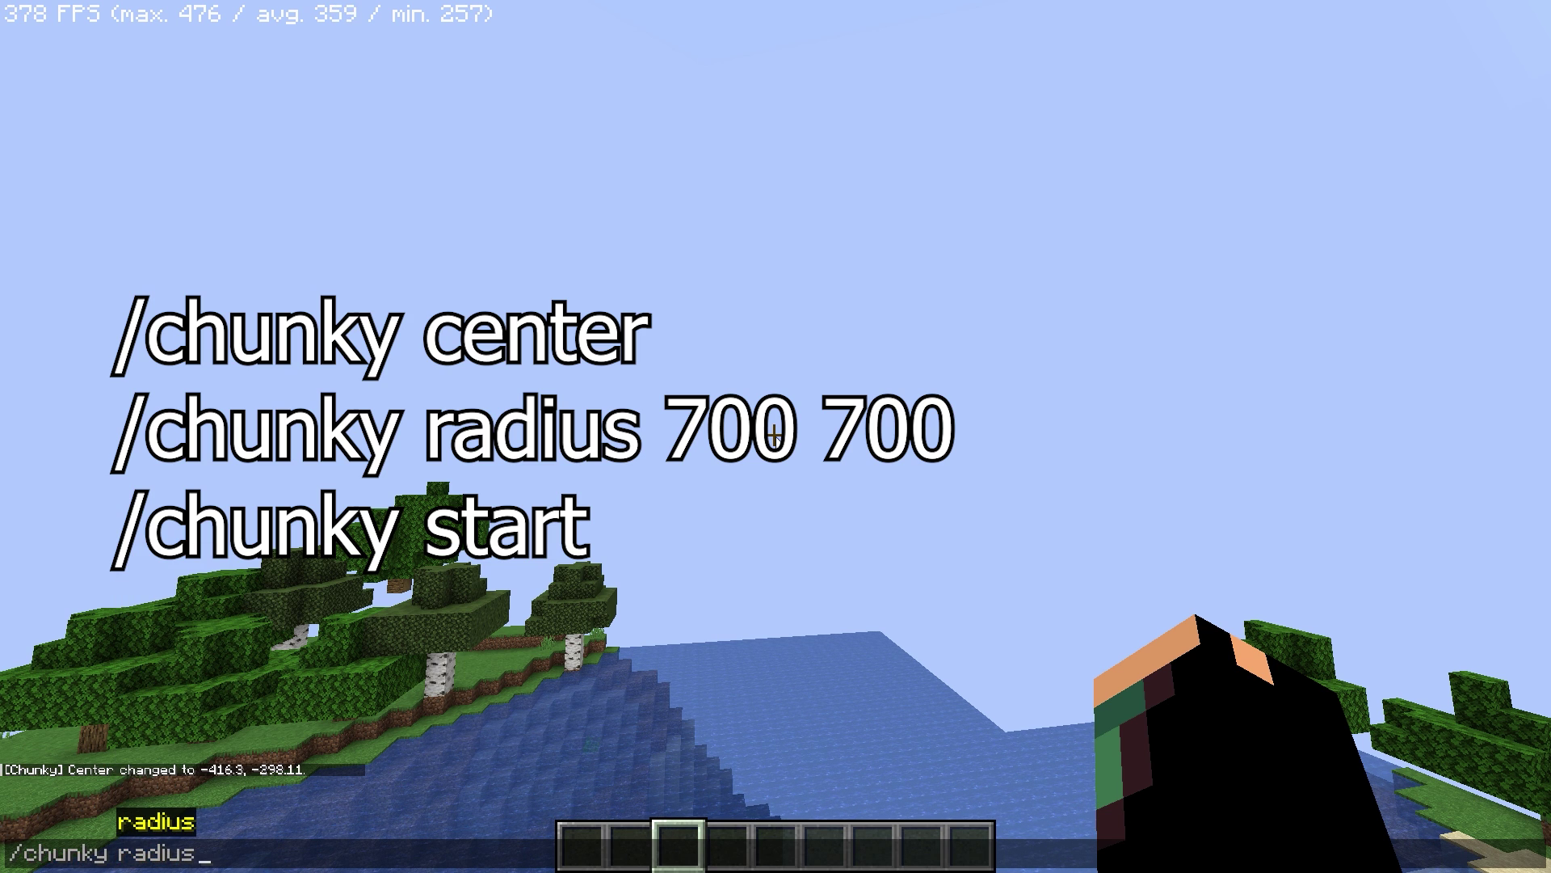
pyautogui.write(' 00')
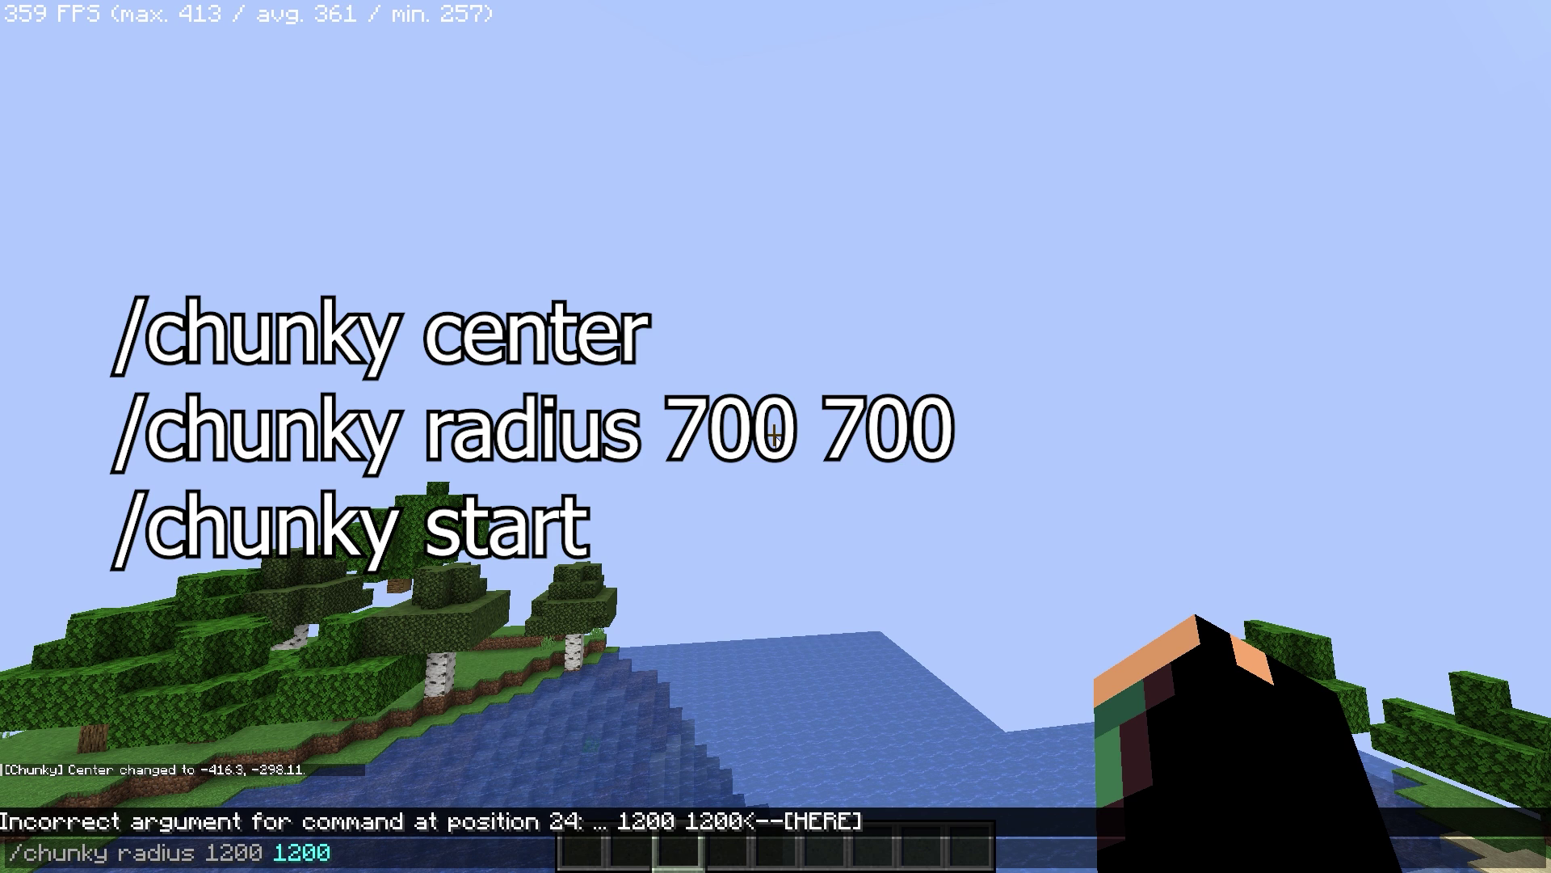
pyautogui.press('Return')
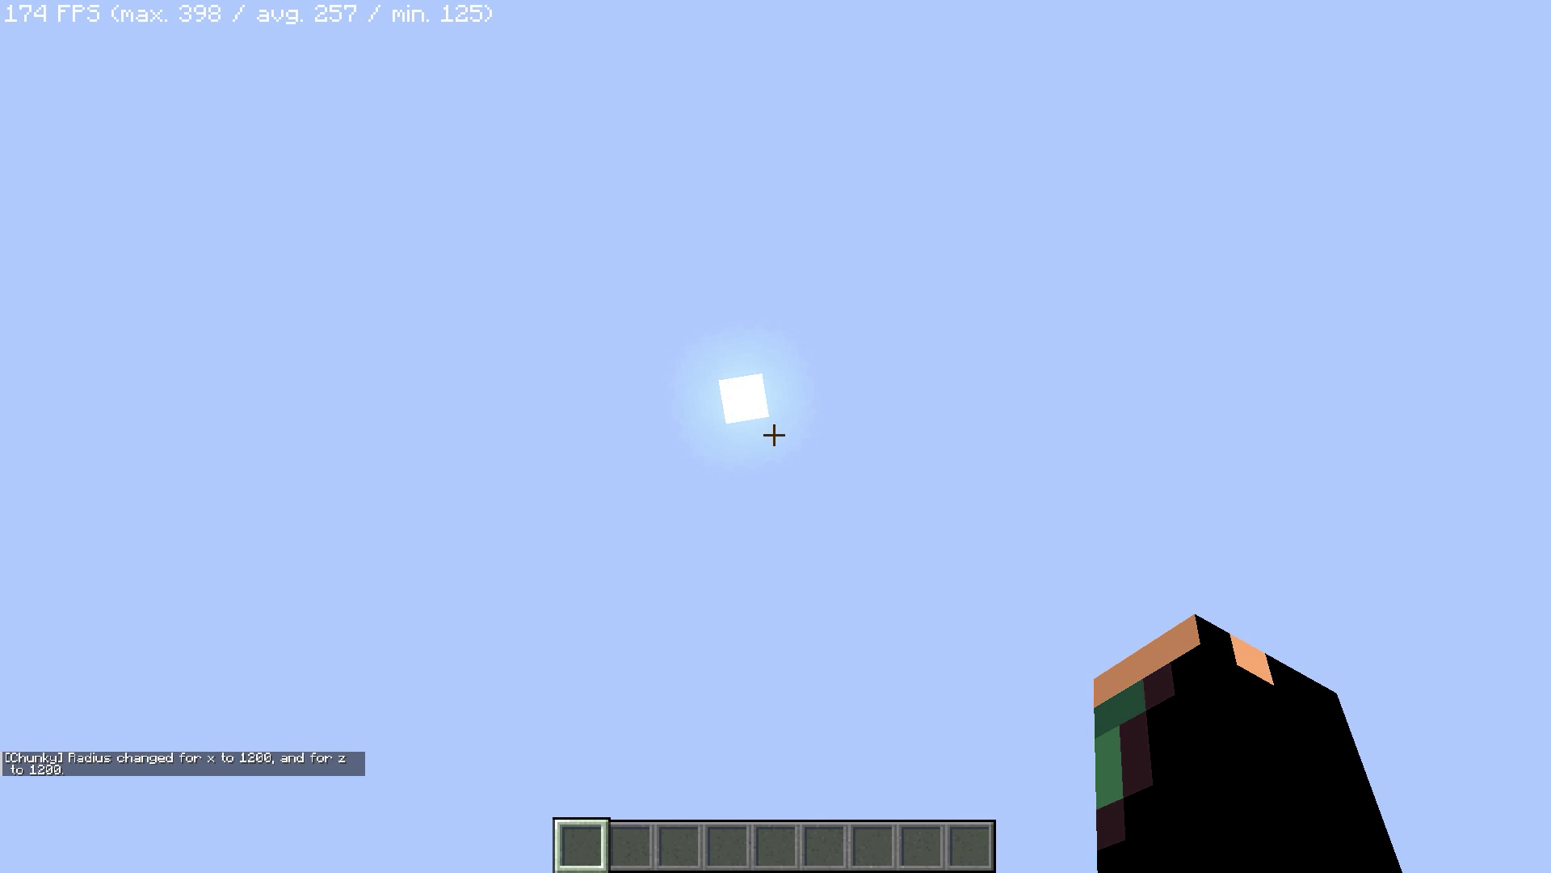
pyautogui.write('/chunky')
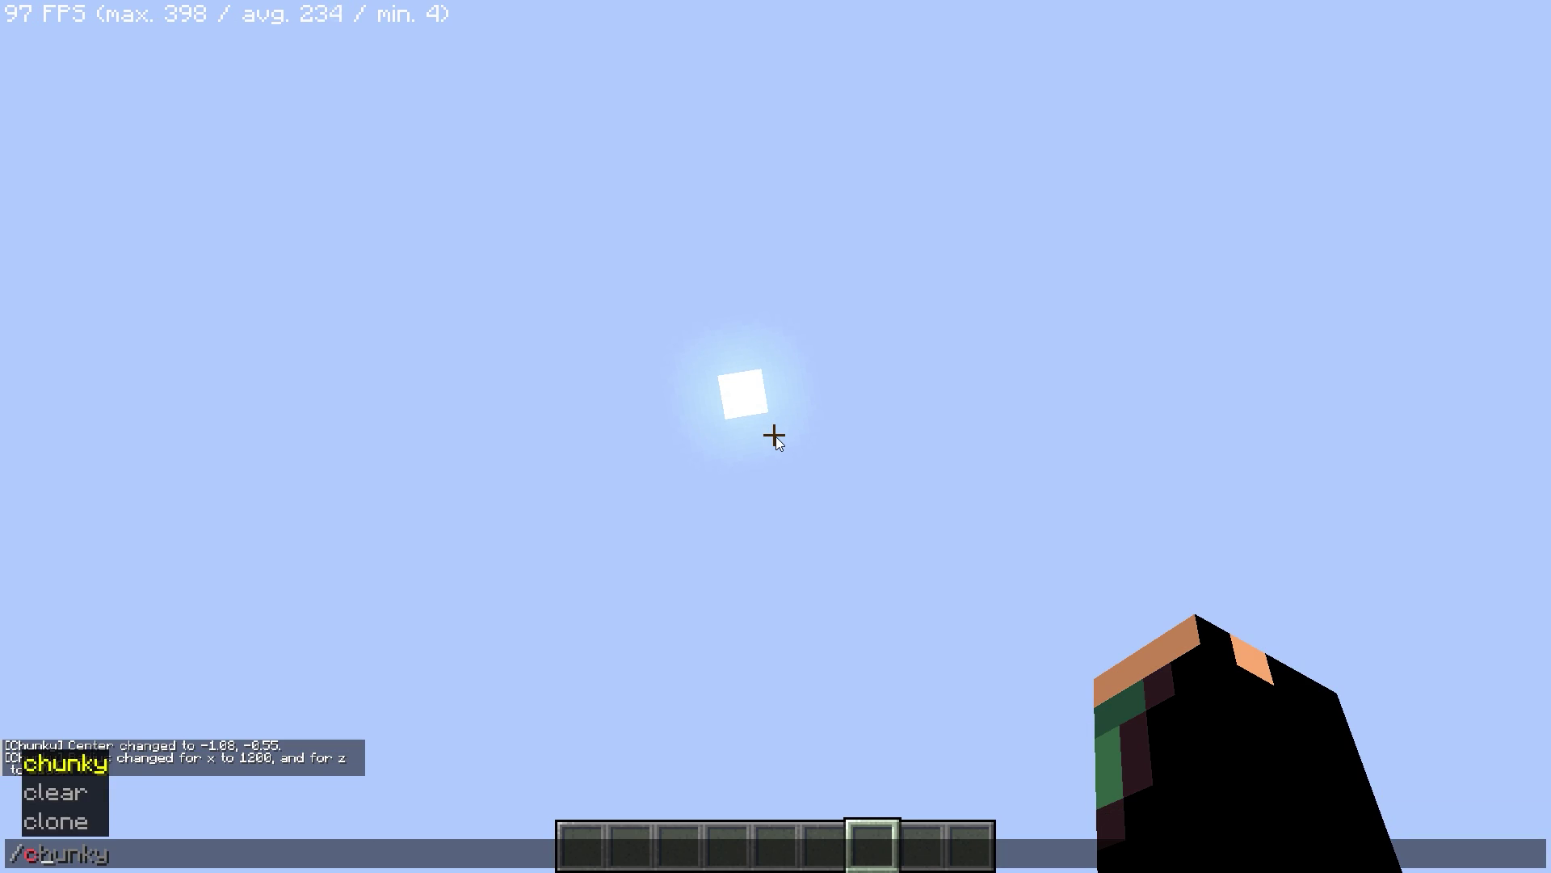
pyautogui.write('ky star')
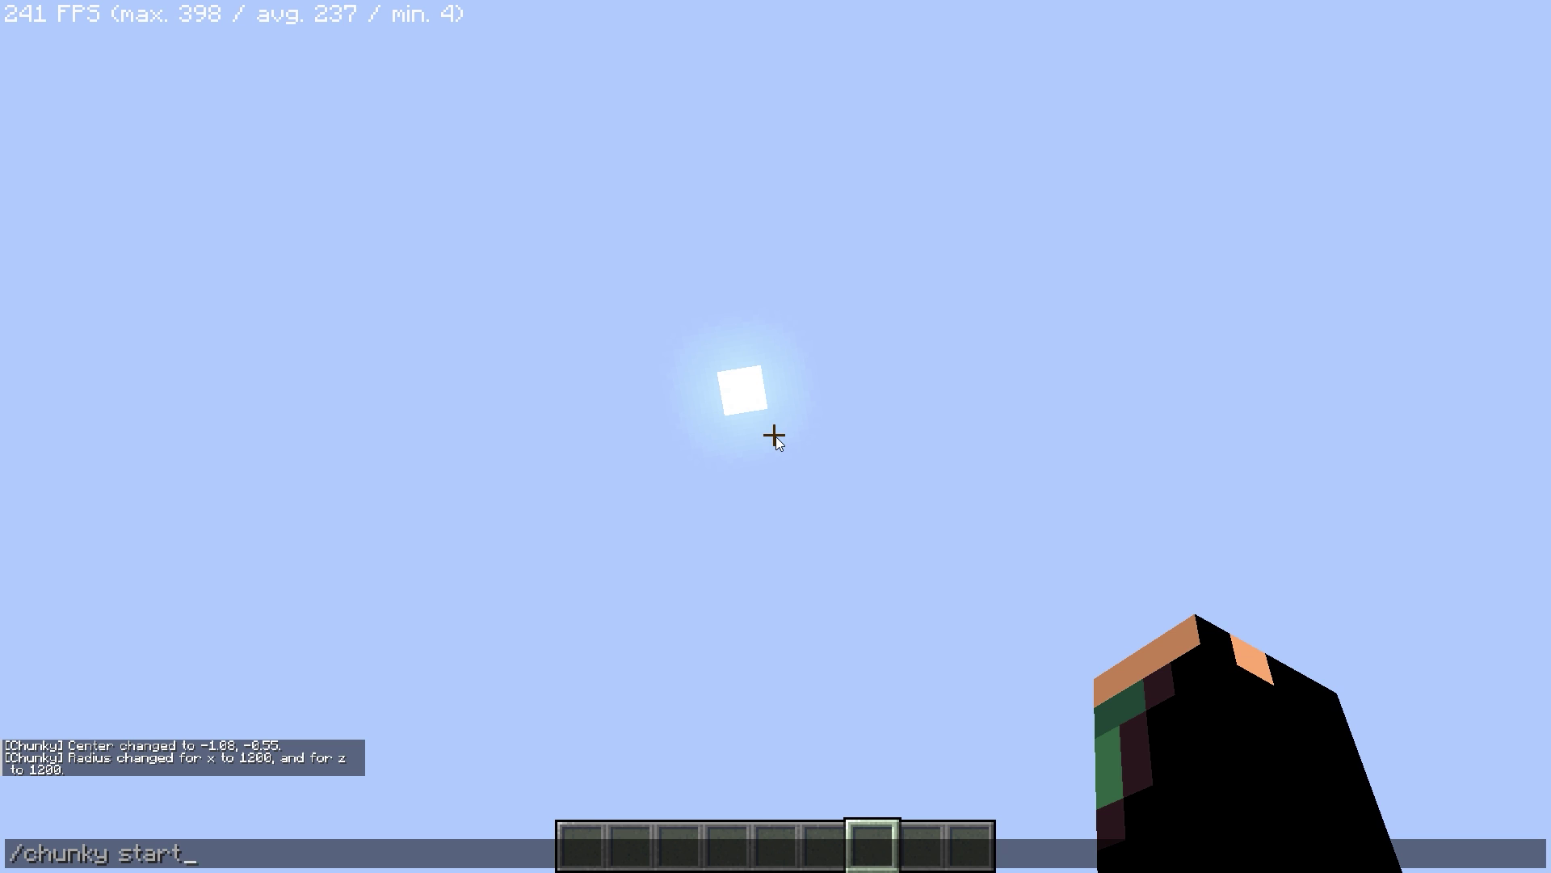
pyautogui.write('t')
pyautogui.press('Return')
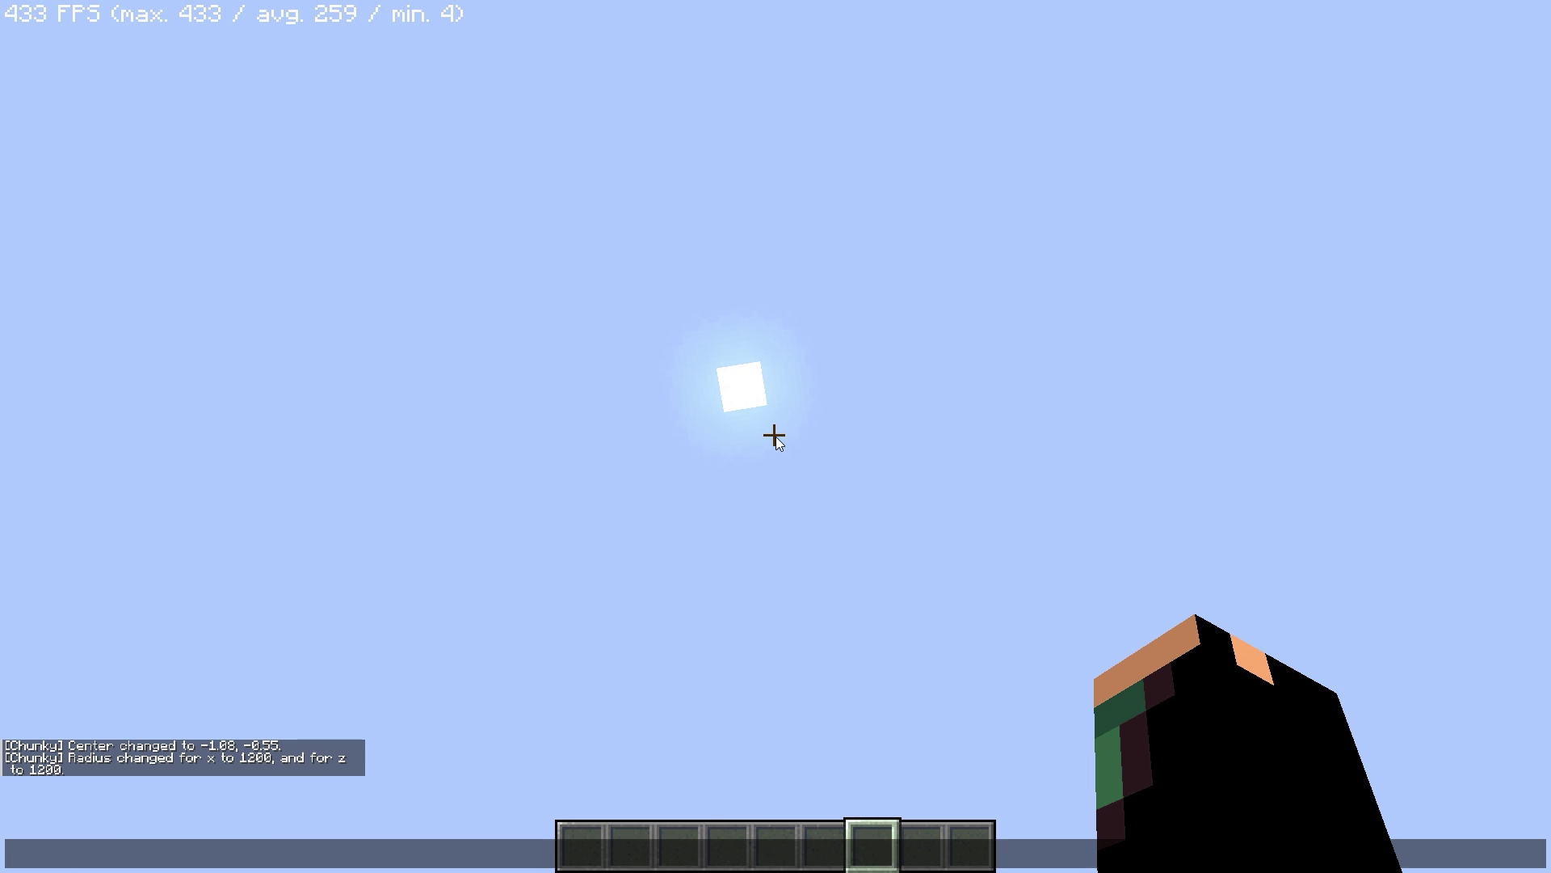
pyautogui.press('Escape')
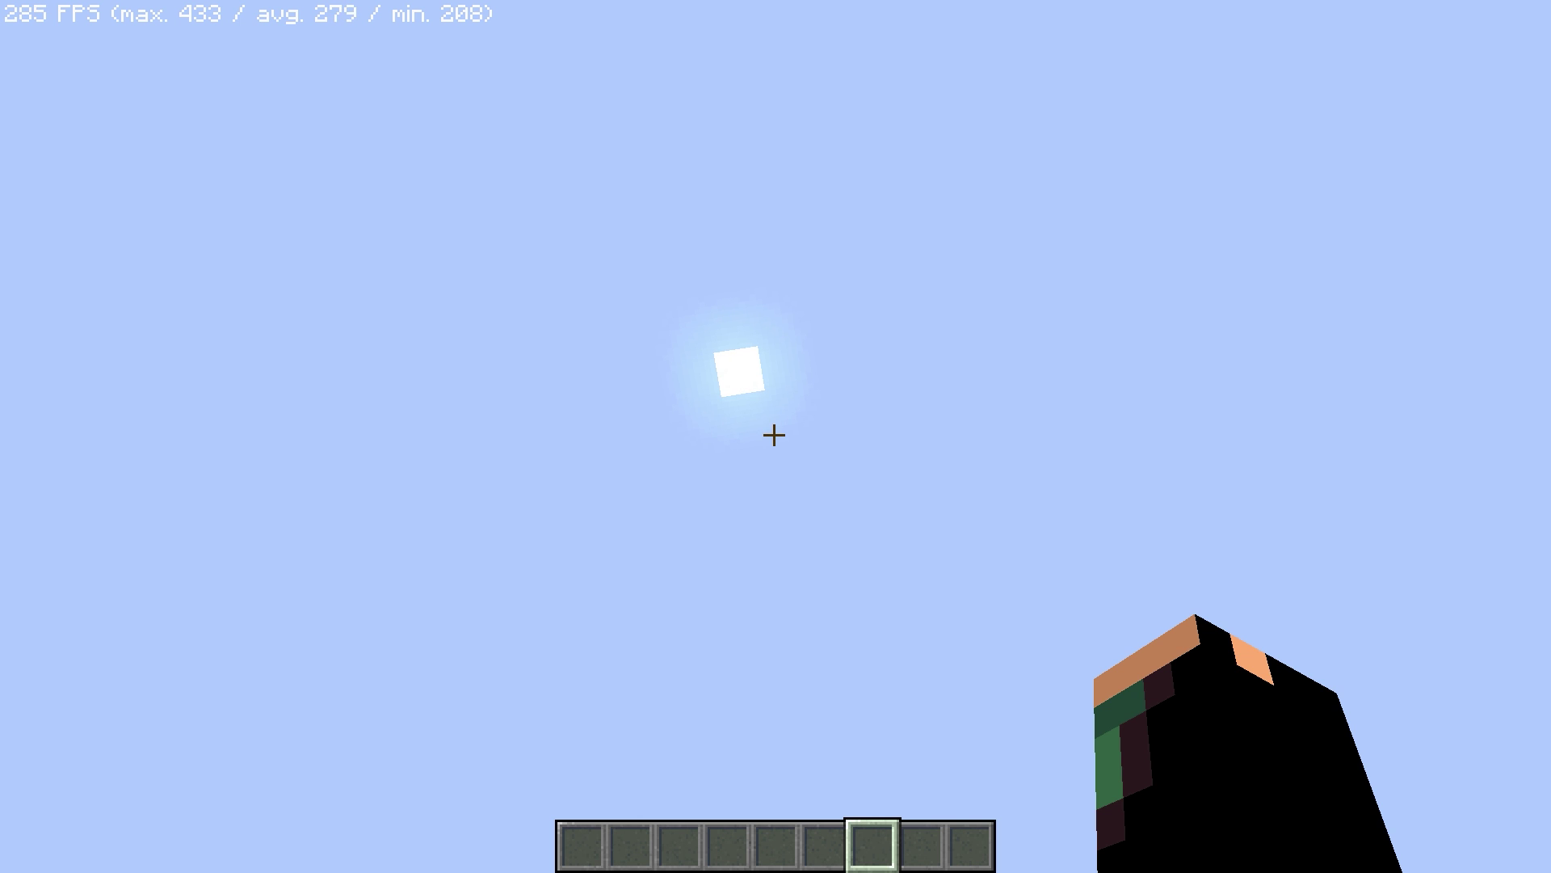
# Save and quit to the title screen, then reload New World from Singleplayer
pyautogui.press('Escape')
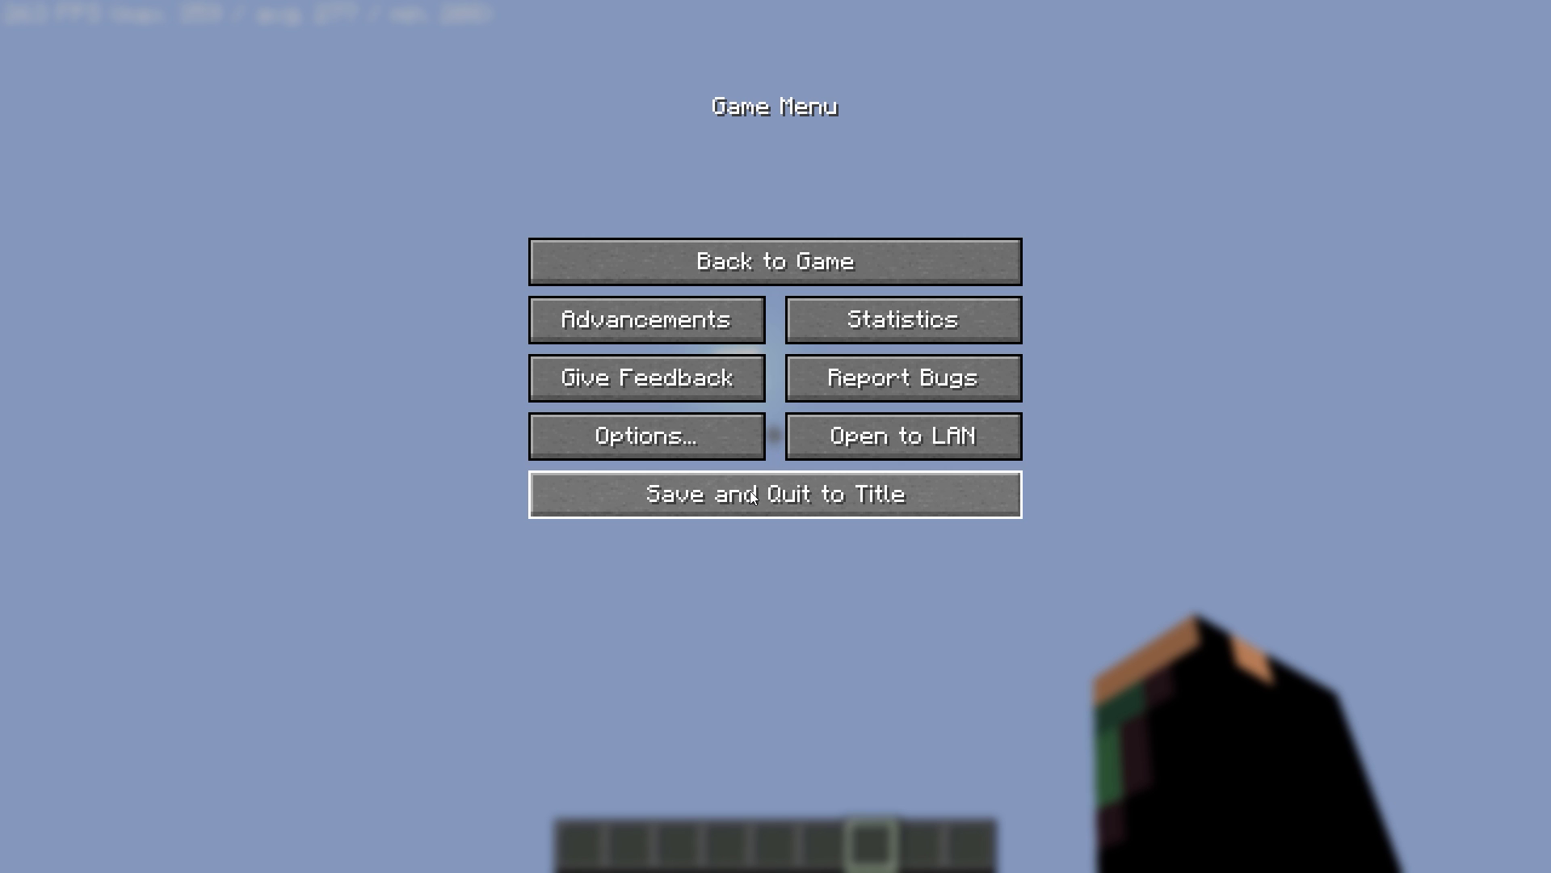
pyautogui.click(750, 491)
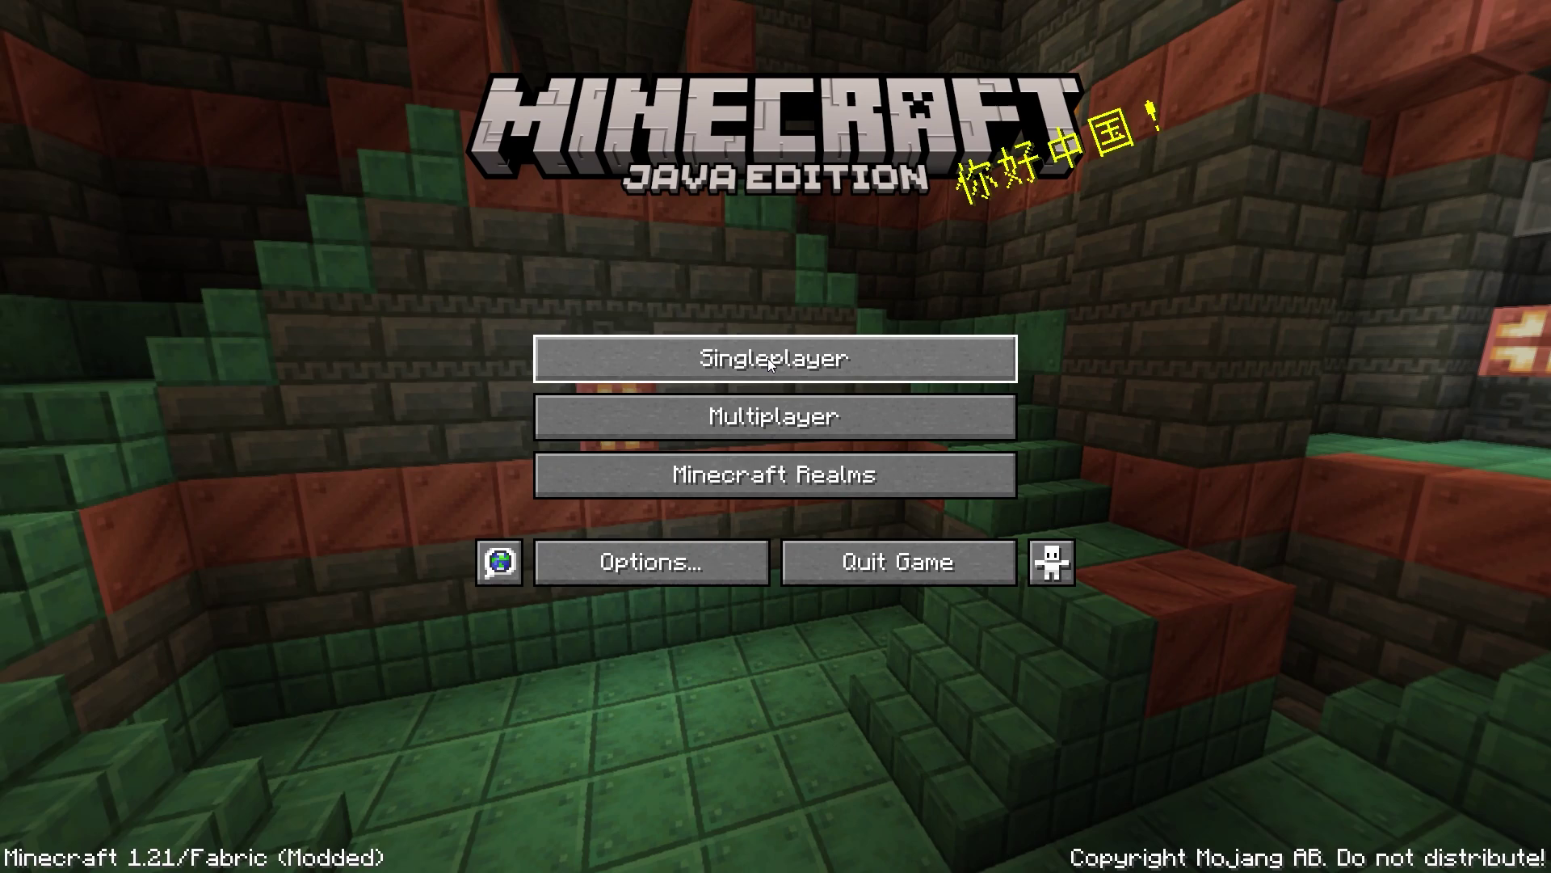
pyautogui.click(683, 343)
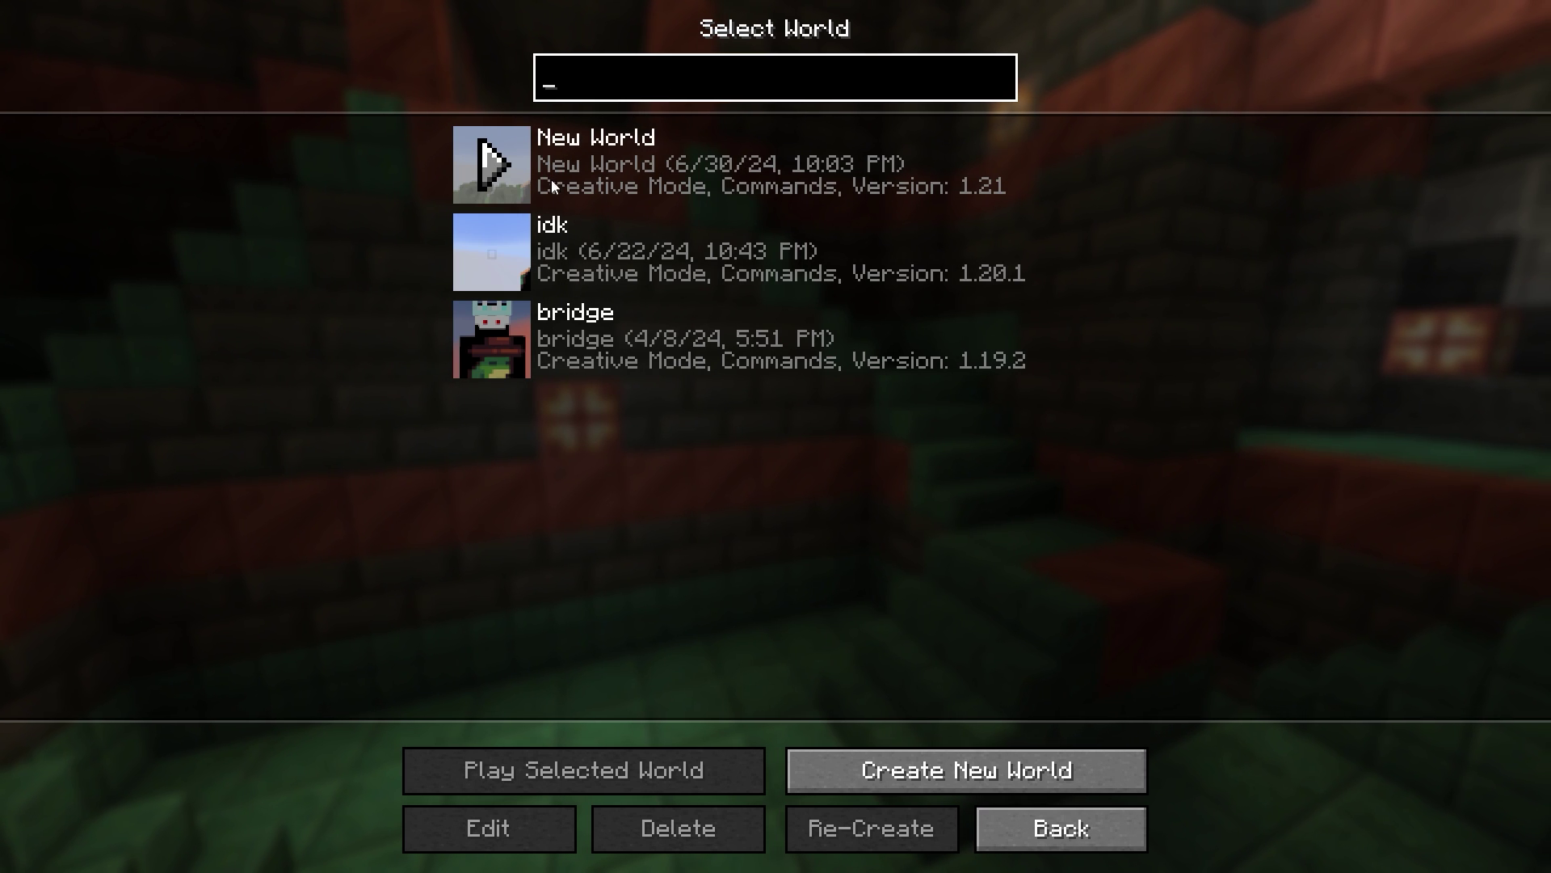
pyautogui.click(495, 164)
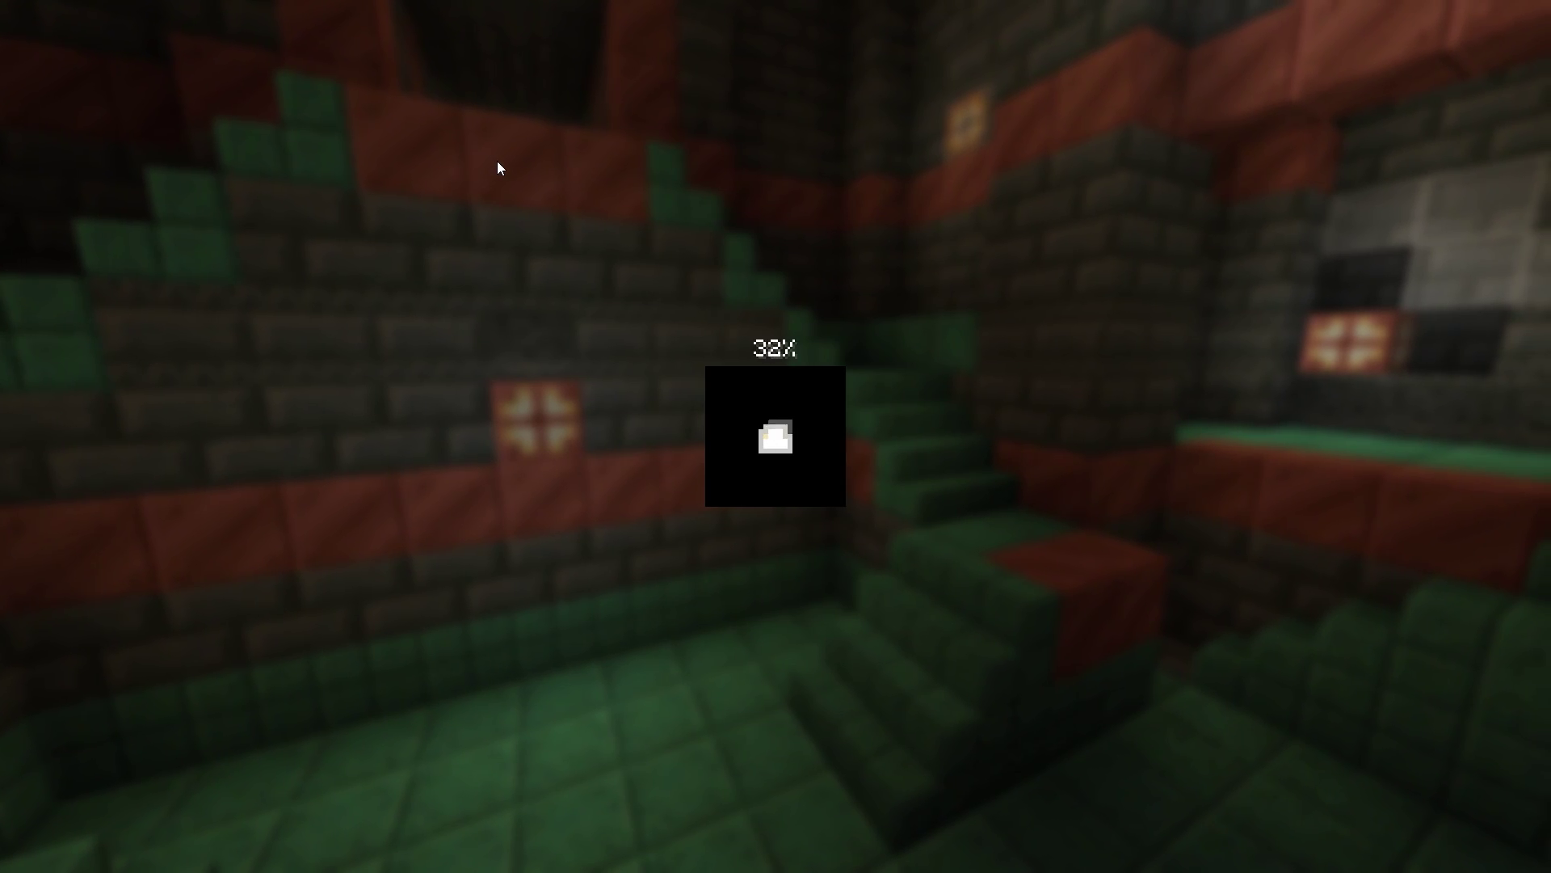
# Open Video Settings from the in-game Options menu
pyautogui.press('Escape')
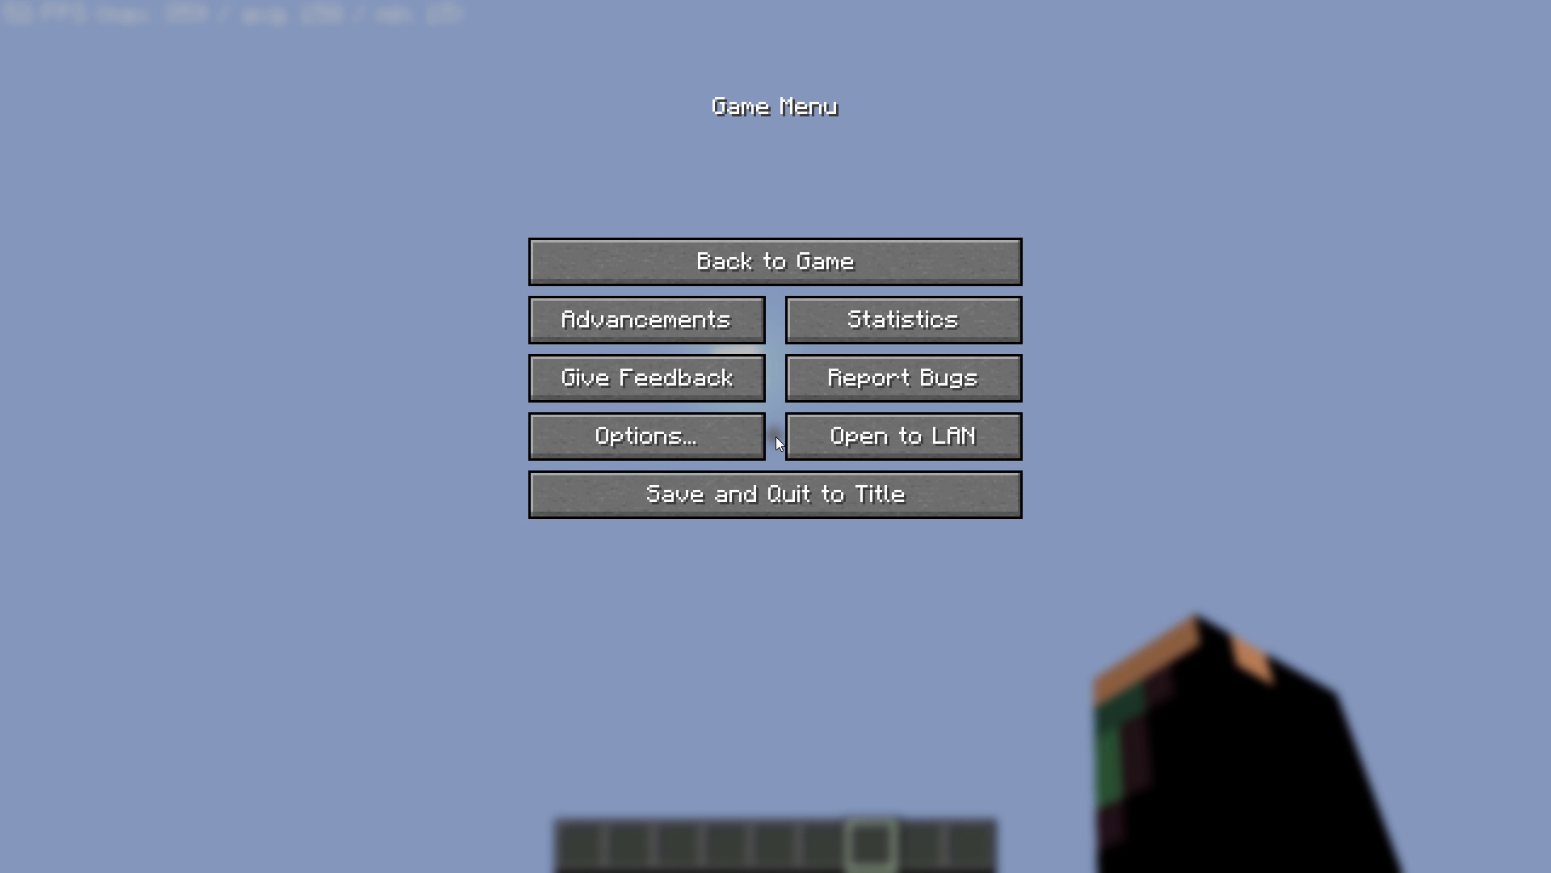
pyautogui.click(703, 451)
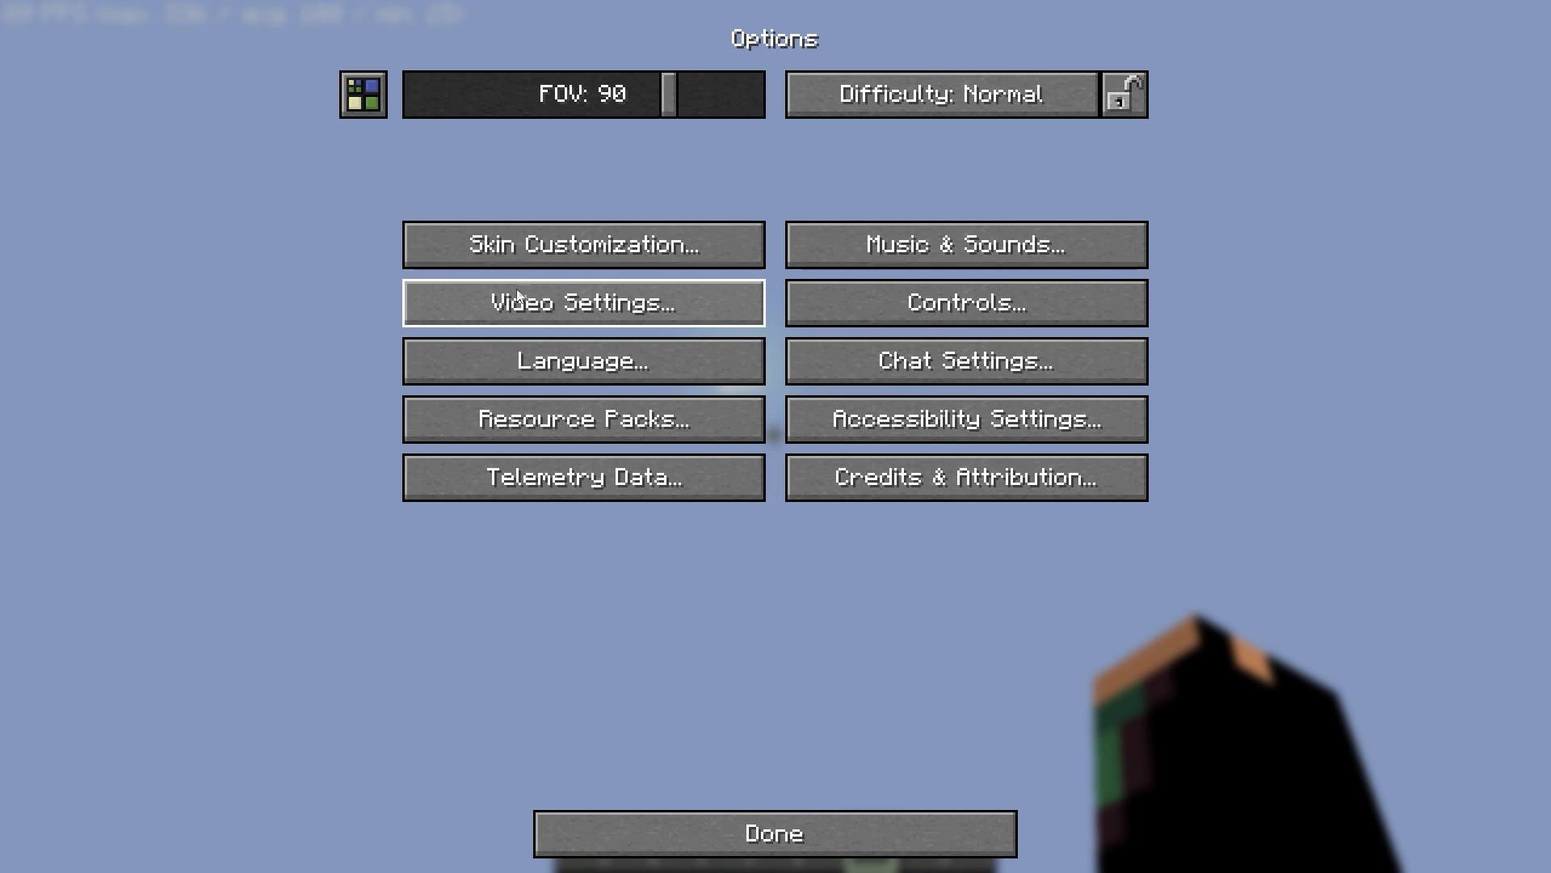
pyautogui.click(476, 301)
# Leave video settings and view the gliding player in third person, then return to first person
pyautogui.press('Escape')
pyautogui.press('Escape')
pyautogui.press('Escape')
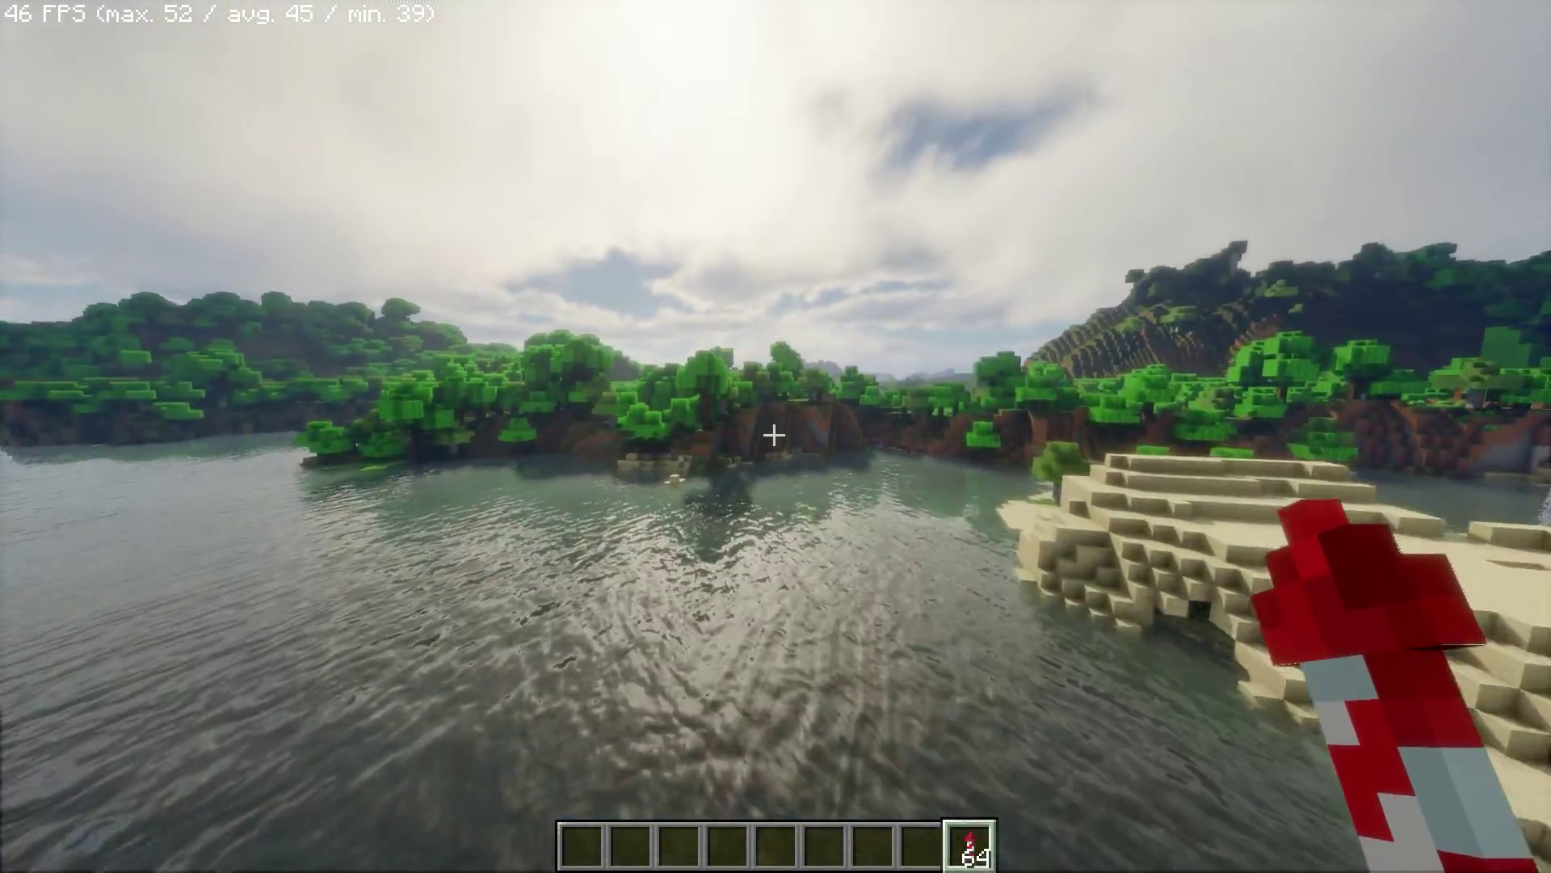
pyautogui.press('F5')
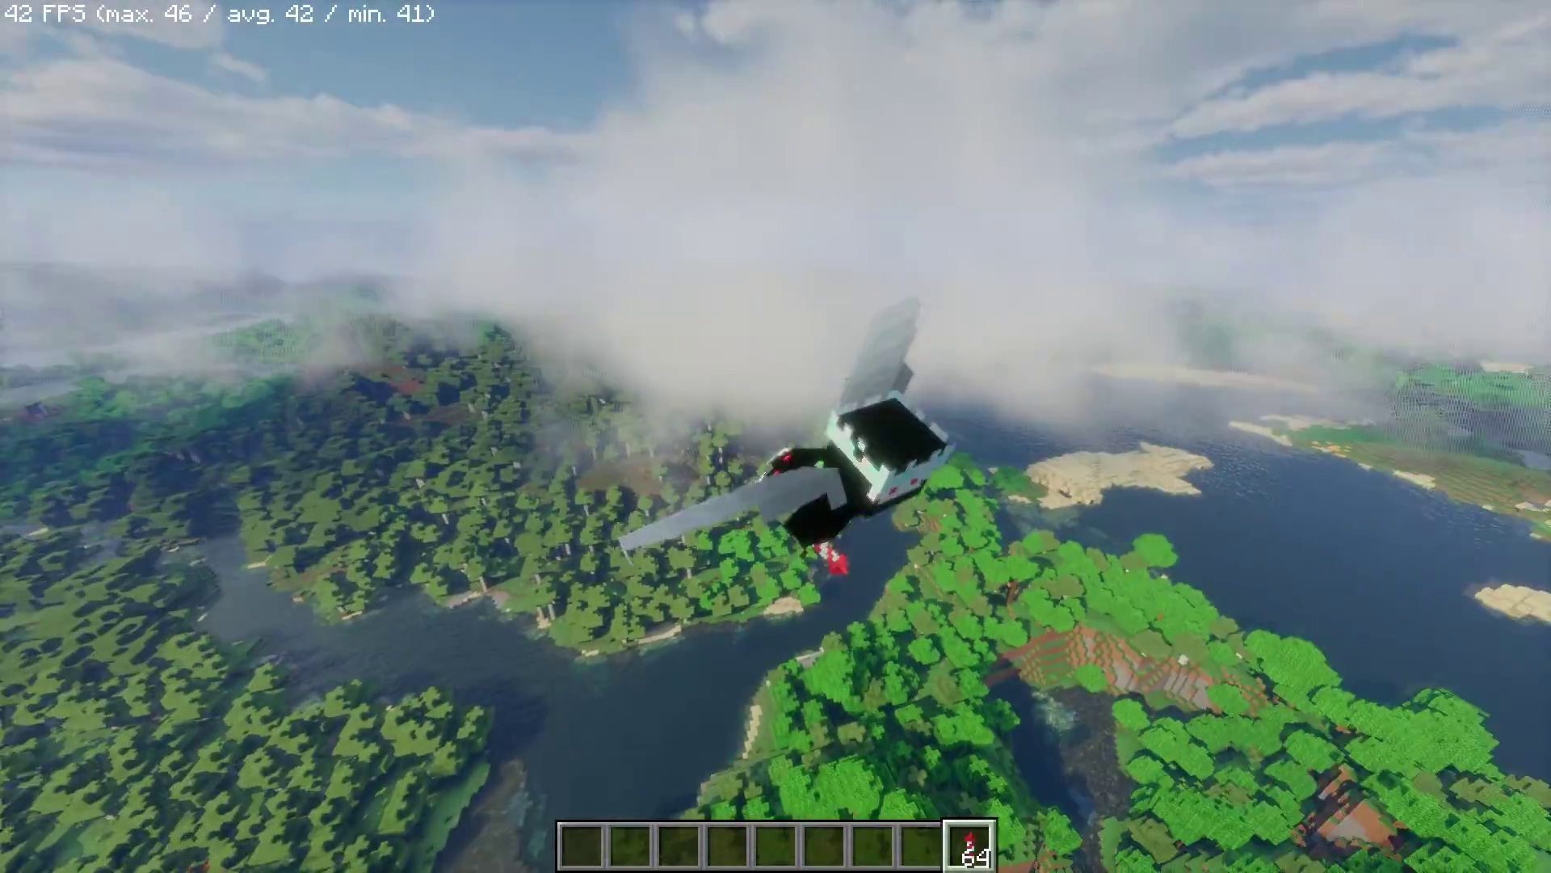
pyautogui.press('F5')
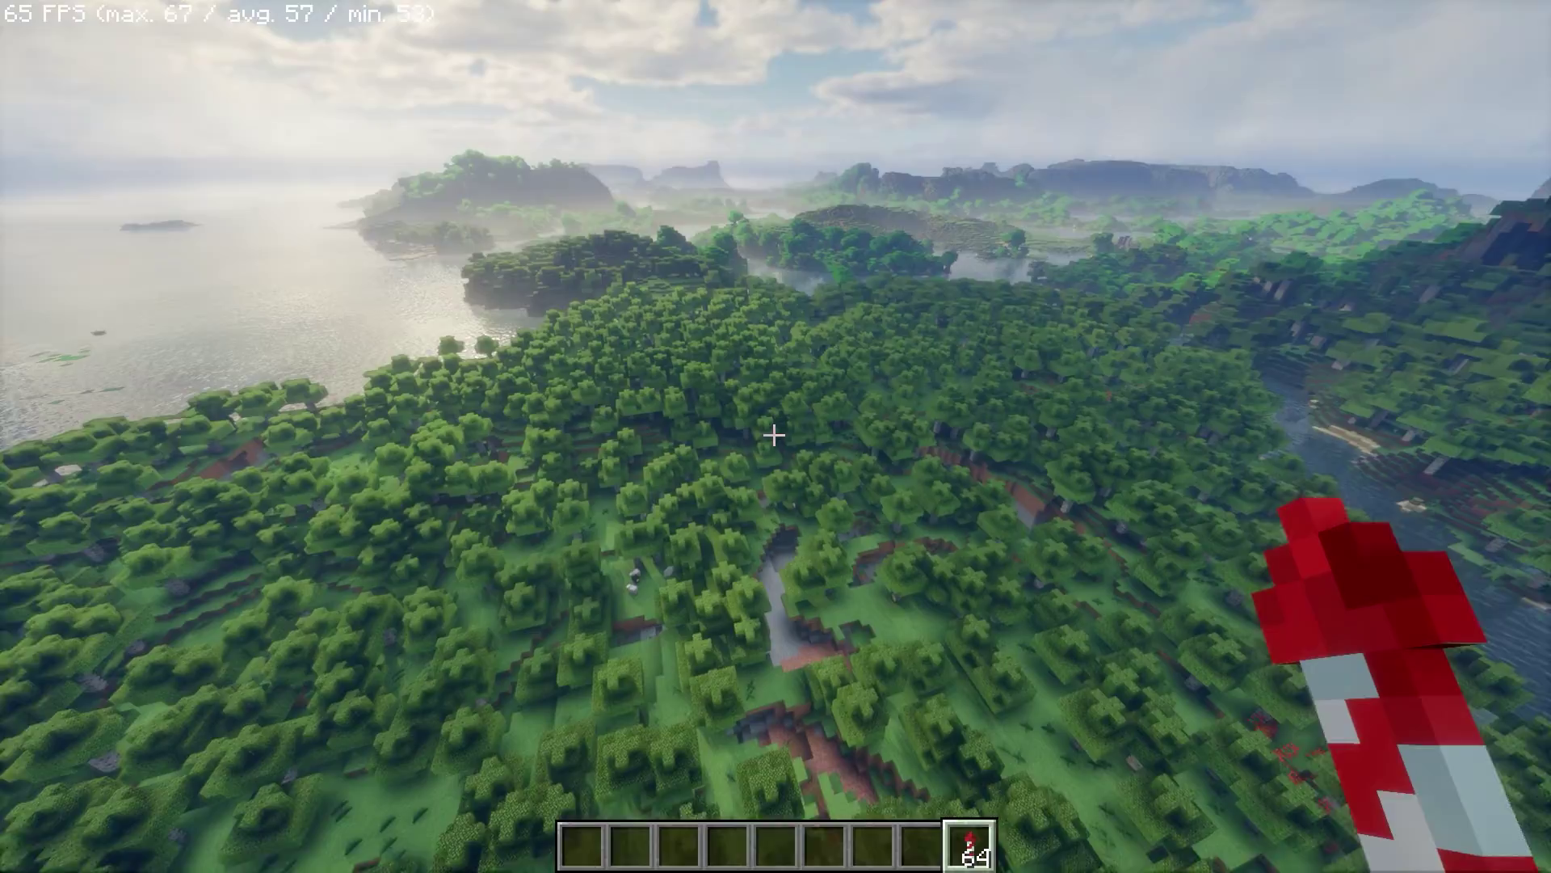